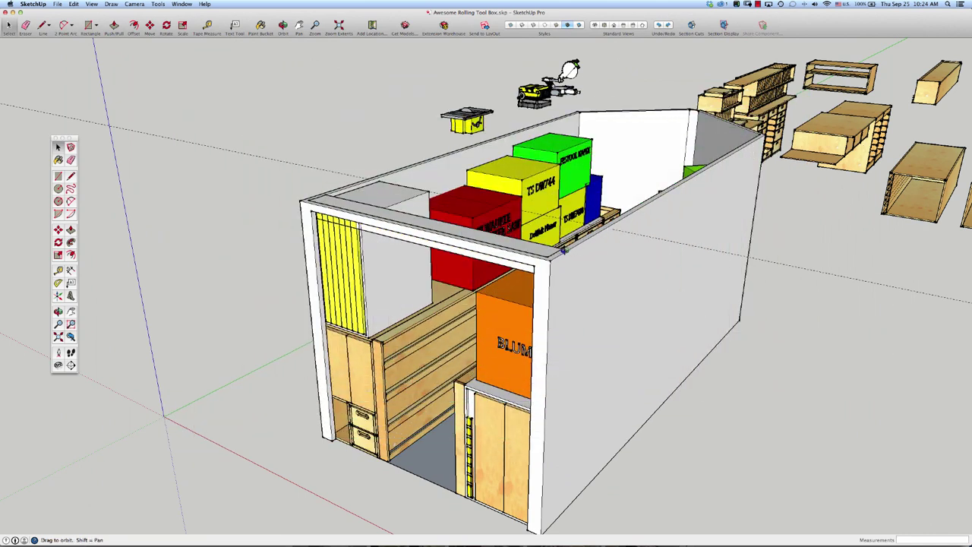
# - Orbit the current trailer model to view it from above and from the front
pyautogui.press('o')
pyautogui.moveTo(544, 253); pyautogui.dragTo(580, 265)
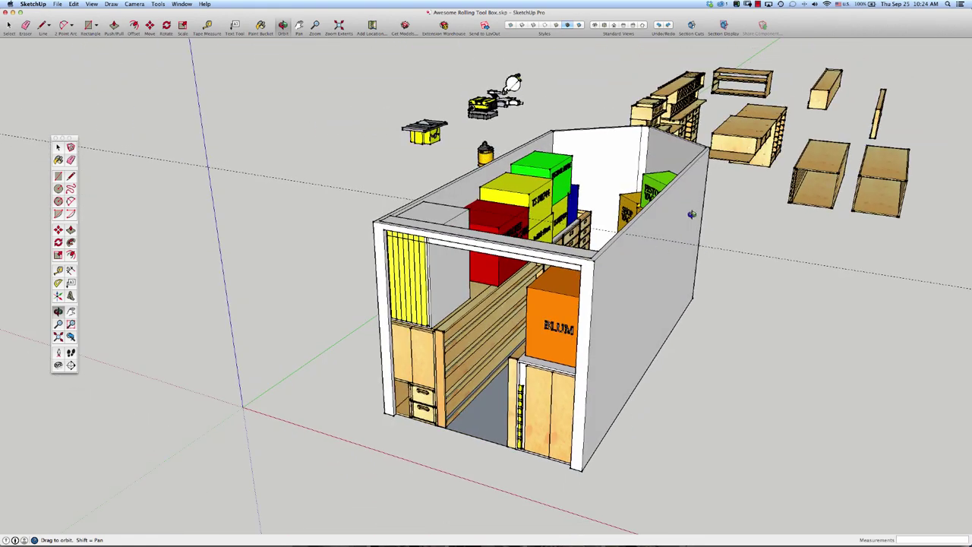
pyautogui.moveTo(691, 214)
pyautogui.mouseDown()
pyautogui.moveTo(675, 215)
pyautogui.moveTo(684, 226)
pyautogui.mouseUp()
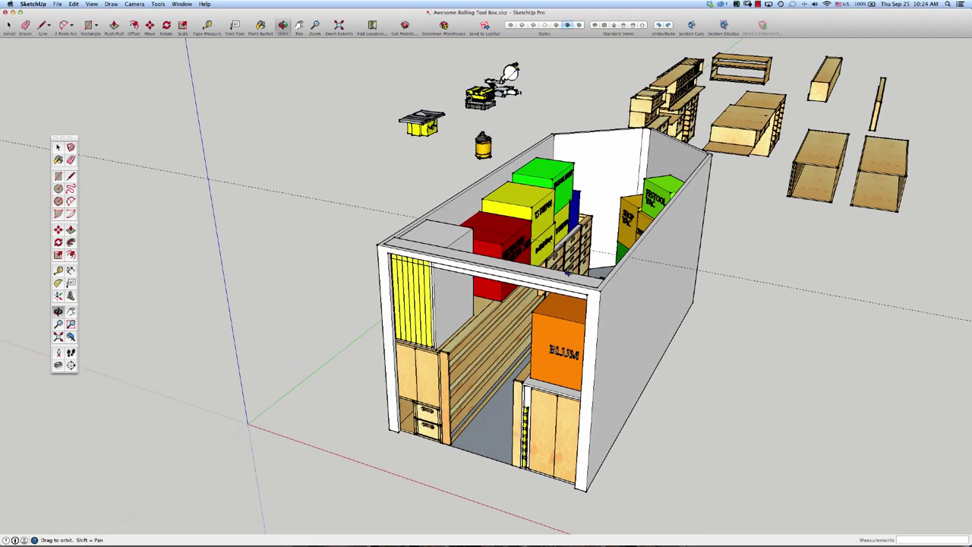
pyautogui.moveTo(567, 274); pyautogui.dragTo(600, 268)
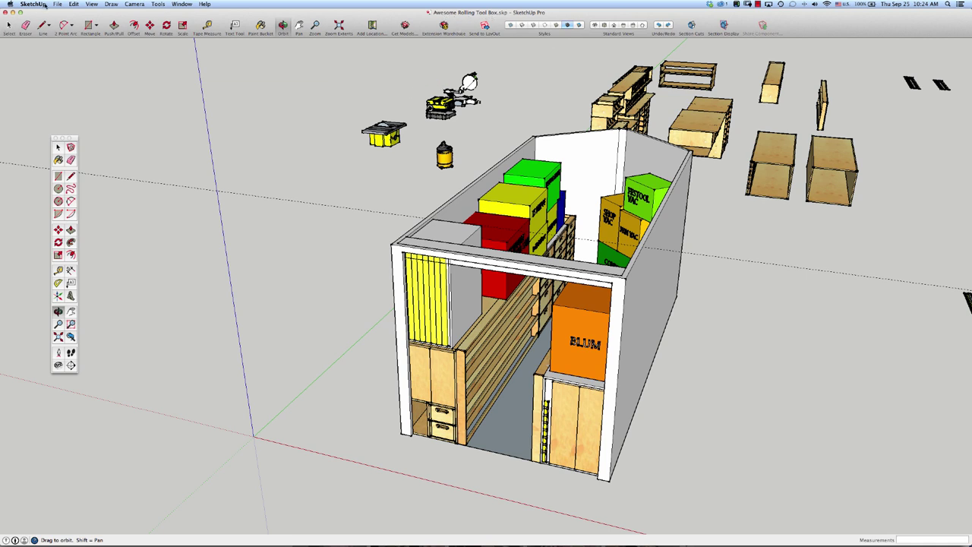
# - Open Awesome Rolling Tool Box V2.skp from the recent files list
pyautogui.click(58, 4)
pyautogui.moveTo(83, 27)
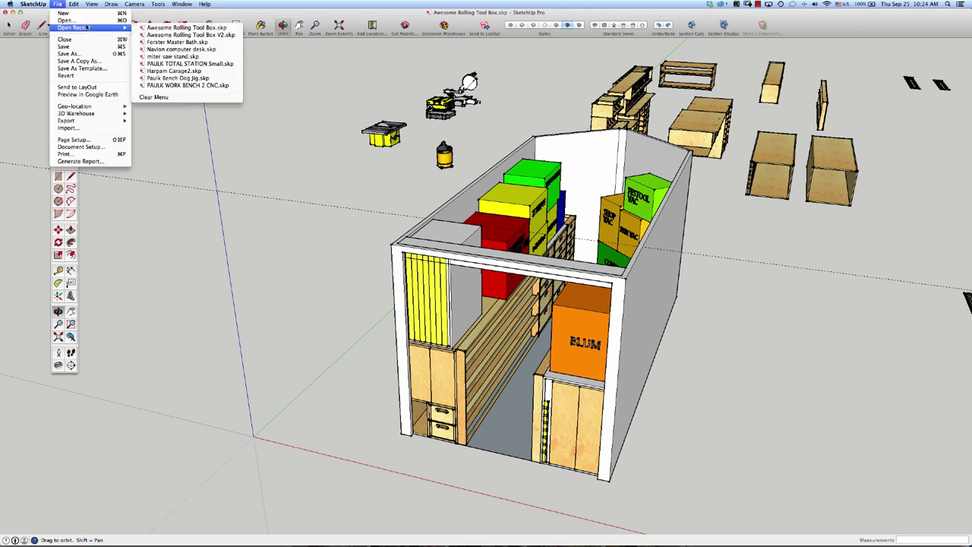
pyautogui.click(152, 35)
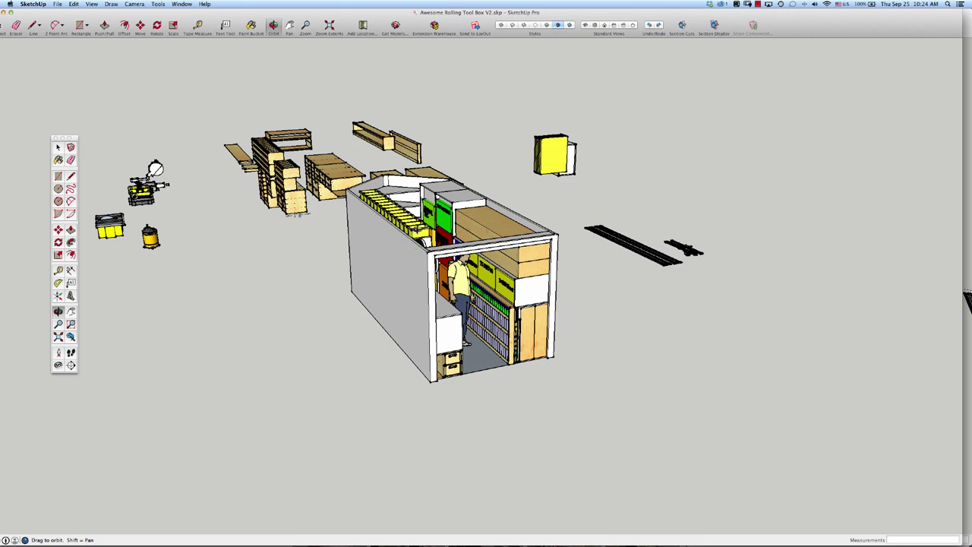
# - Orbit around the V2 trailer to see its front, sides and open end from above
pyautogui.moveTo(456, 304); pyautogui.dragTo(315, 269)
pyautogui.moveTo(420, 247); pyautogui.dragTo(334, 244)
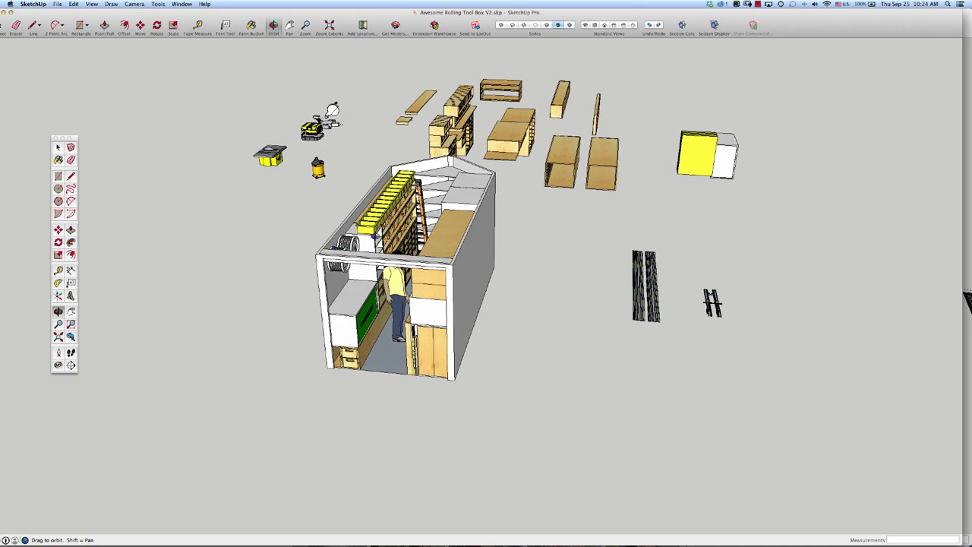
pyautogui.moveTo(391, 237); pyautogui.dragTo(435, 218)
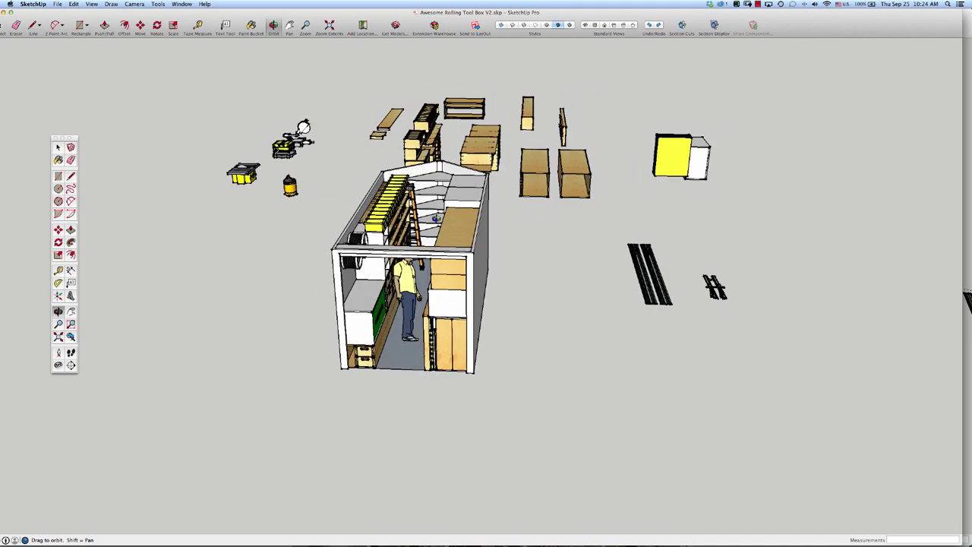
pyautogui.moveTo(461, 250); pyautogui.dragTo(518, 248)
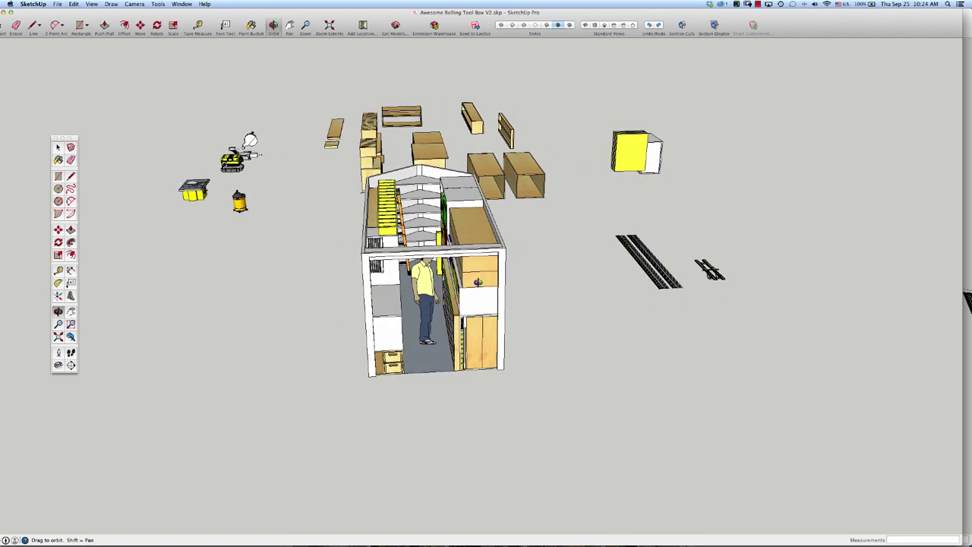
pyautogui.moveTo(475, 283); pyautogui.dragTo(491, 279)
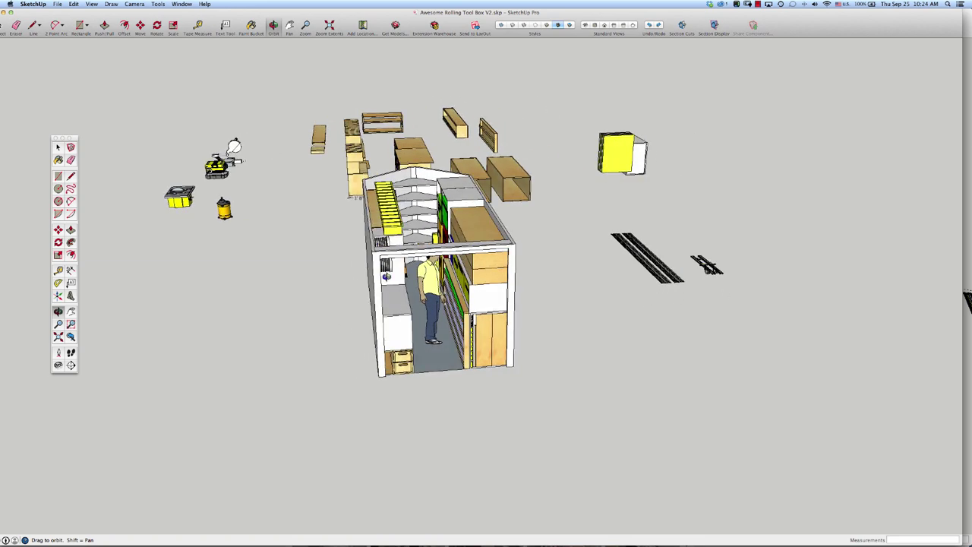
pyautogui.moveTo(434, 261); pyautogui.dragTo(390, 241)
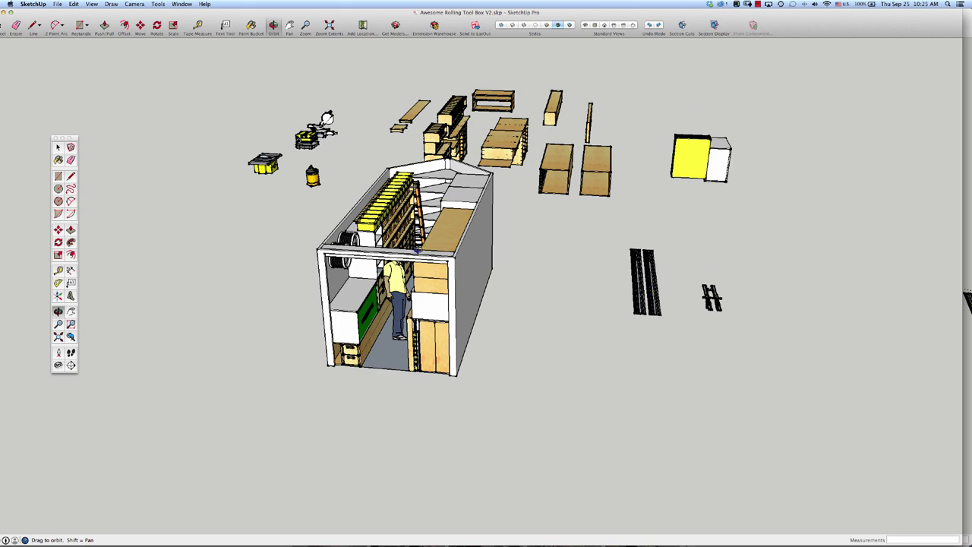
pyautogui.moveTo(413, 253); pyautogui.dragTo(355, 414)
pyautogui.scroll(3, 423, 251)
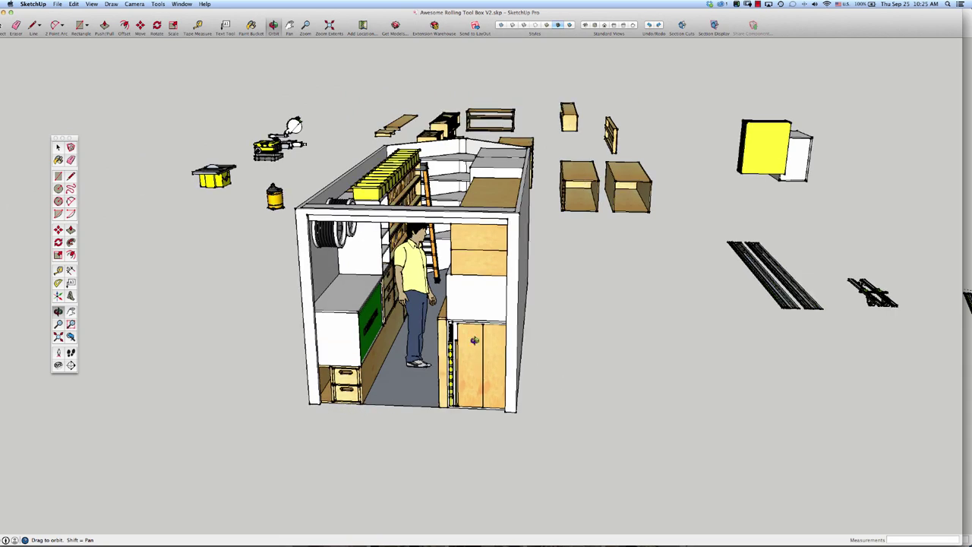
pyautogui.moveTo(448, 225); pyautogui.dragTo(509, 234)
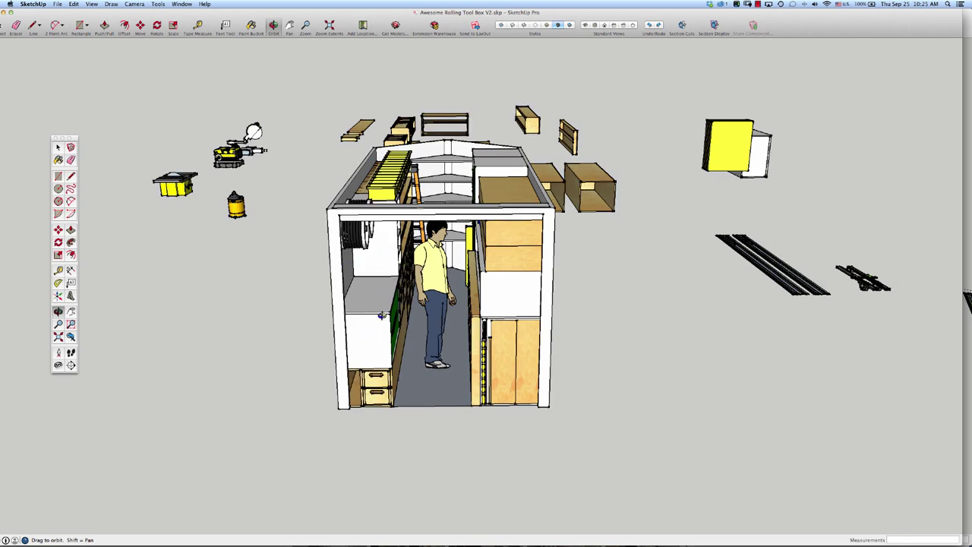
pyautogui.moveTo(498, 265); pyautogui.dragTo(574, 313)
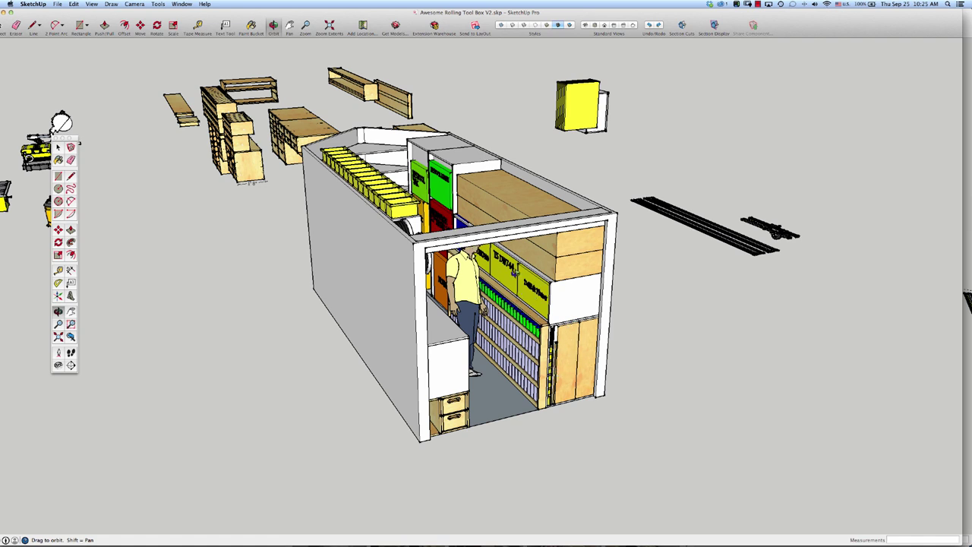
pyautogui.scroll(4, 531, 285)
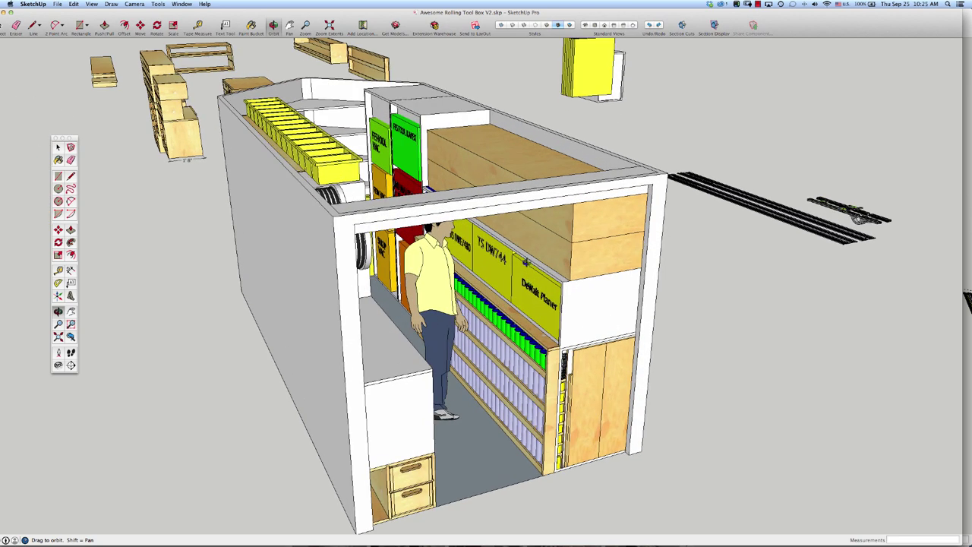
pyautogui.moveTo(488, 267); pyautogui.dragTo(493, 237)
pyautogui.moveTo(556, 279); pyautogui.dragTo(482, 286)
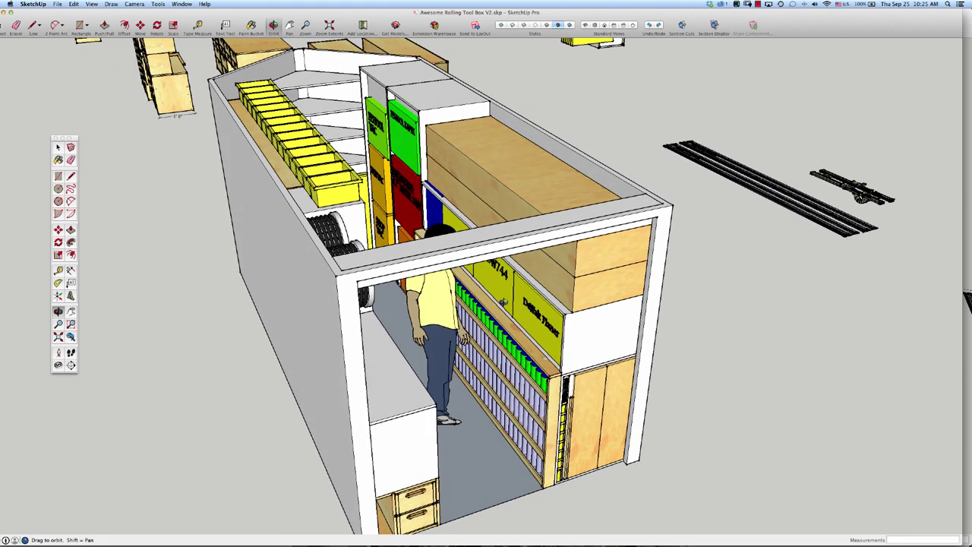
pyautogui.moveTo(513, 296); pyautogui.dragTo(558, 133)
pyautogui.moveTo(550, 183); pyautogui.dragTo(534, 158)
pyautogui.moveTo(558, 194); pyautogui.dragTo(564, 234)
pyautogui.moveTo(435, 180); pyautogui.dragTo(373, 176)
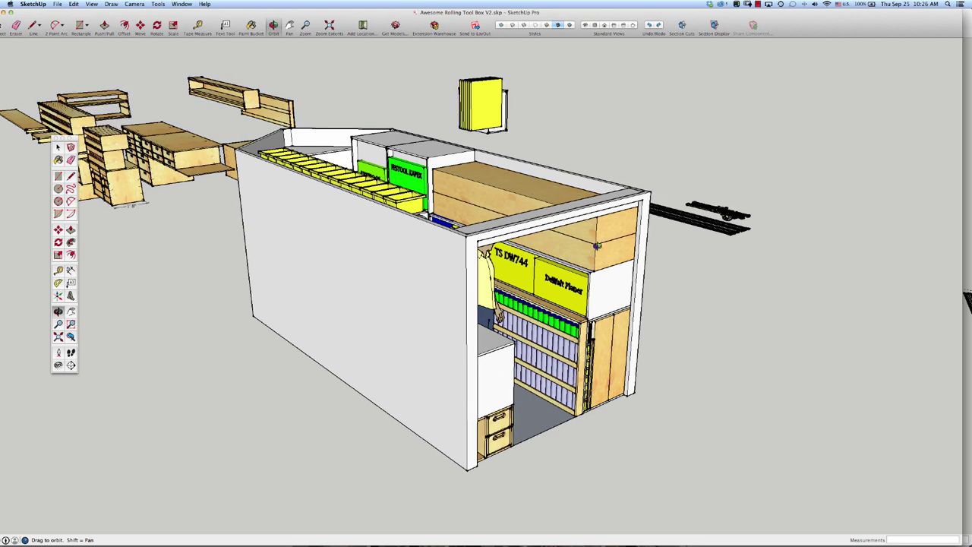
pyautogui.moveTo(595, 241); pyautogui.dragTo(568, 171)
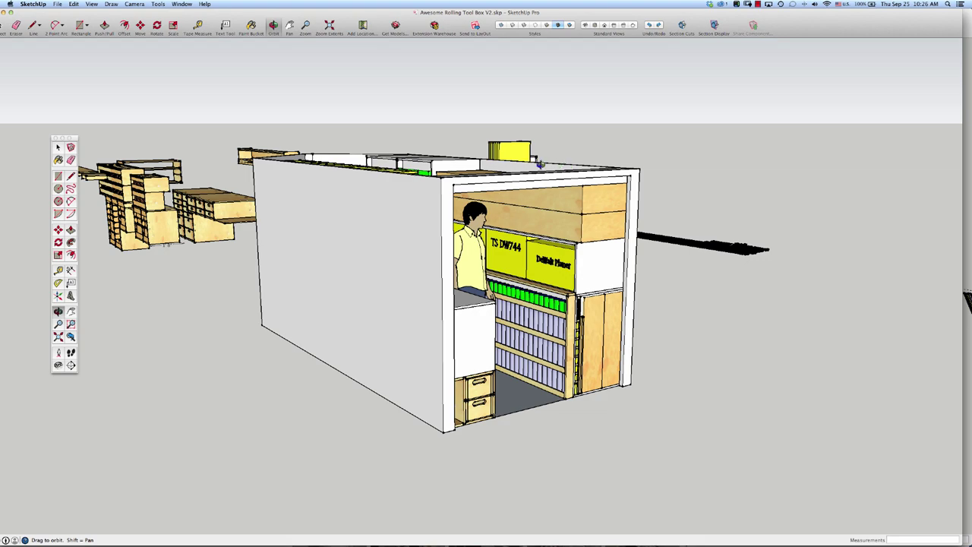
pyautogui.moveTo(589, 206); pyautogui.dragTo(634, 255)
pyautogui.moveTo(594, 370); pyautogui.dragTo(453, 339)
pyautogui.moveTo(437, 264); pyautogui.dragTo(462, 287)
pyautogui.moveTo(439, 220); pyautogui.dragTo(461, 215)
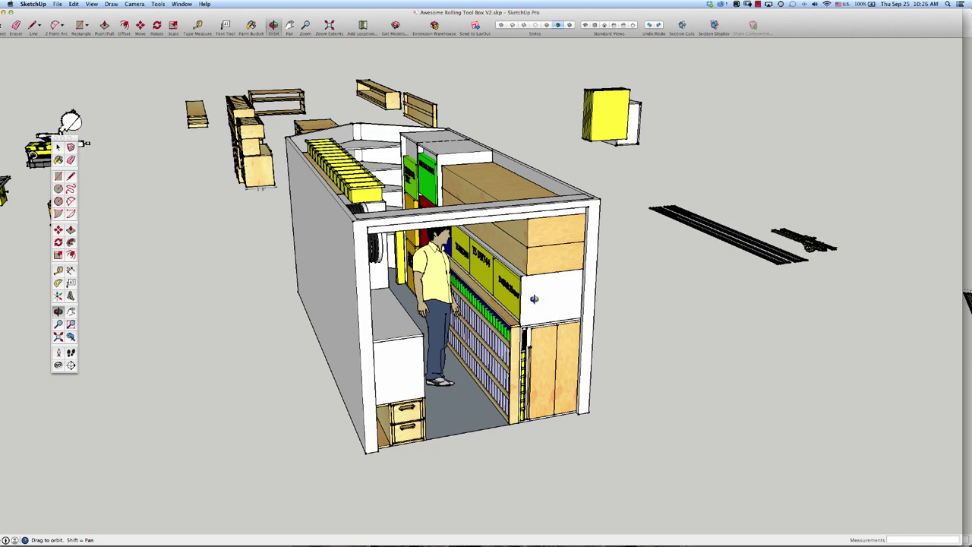
pyautogui.moveTo(533, 298); pyautogui.dragTo(548, 270)
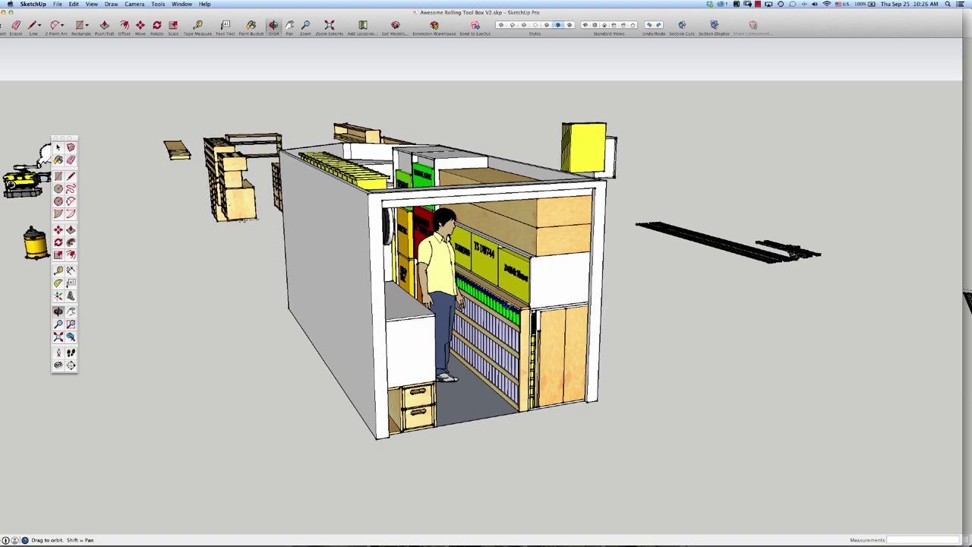
pyautogui.moveTo(463, 340); pyautogui.dragTo(500, 340)
# - Zoom in and out, then orbit to look through the open end at the COMPRESSOR cabinet and drawers
pyautogui.scroll(5, 497, 330)
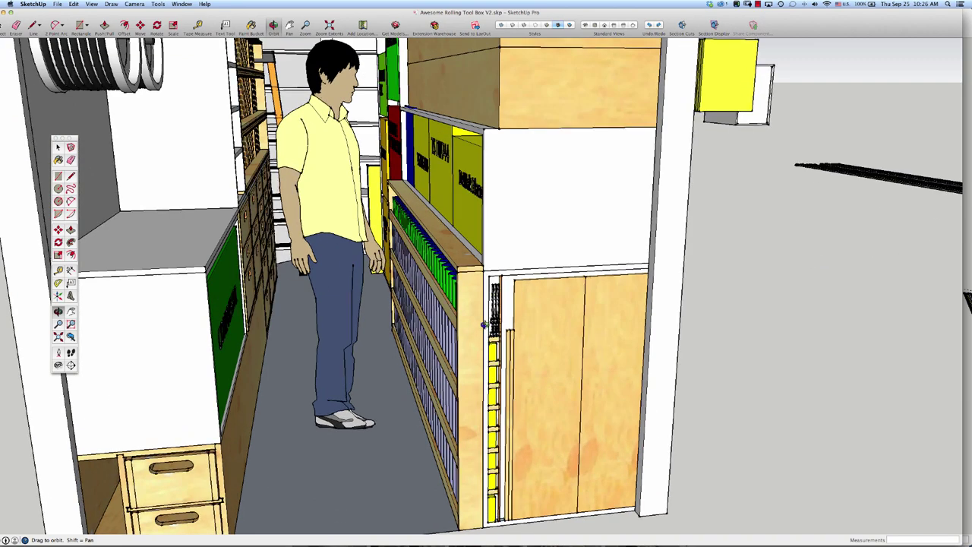
pyautogui.scroll(3, 485, 320)
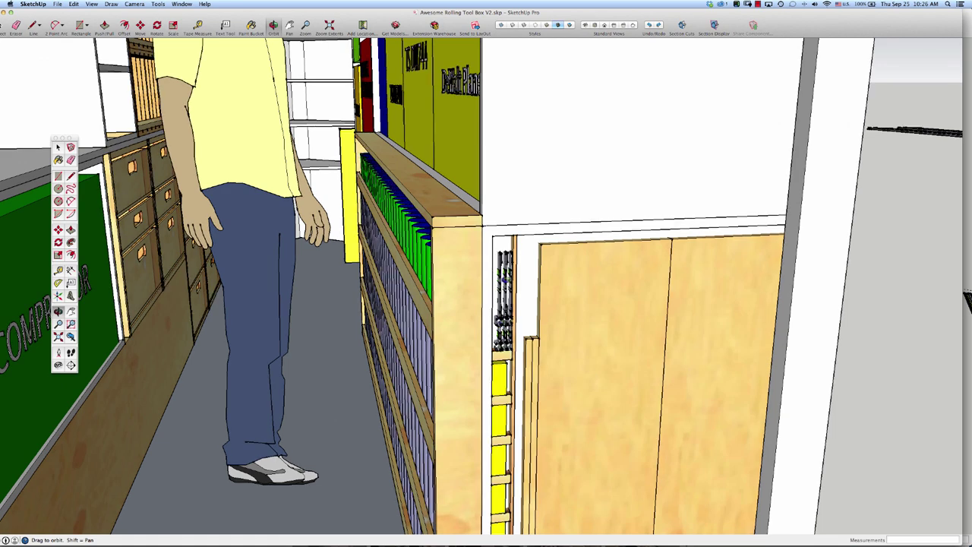
pyautogui.scroll(-5, 496, 281)
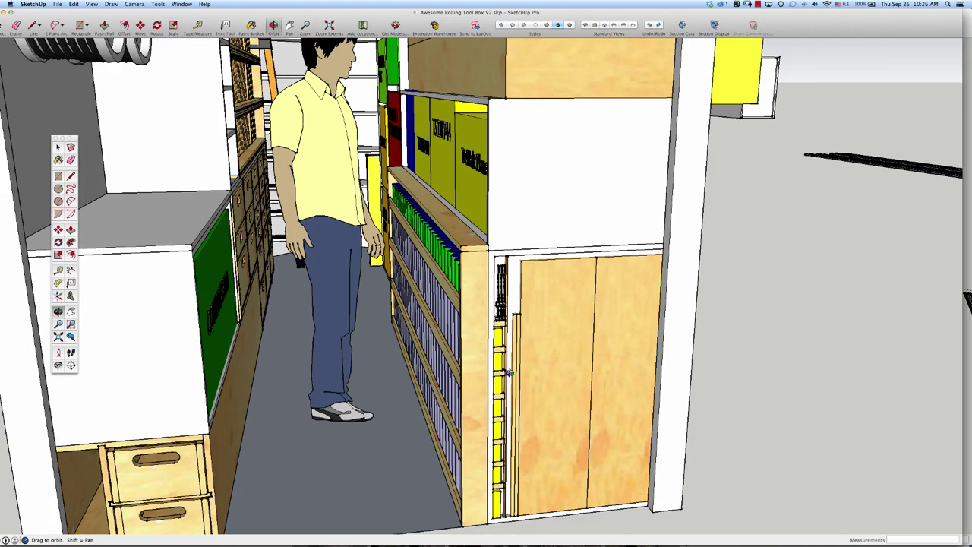
pyautogui.scroll(-5, 508, 373)
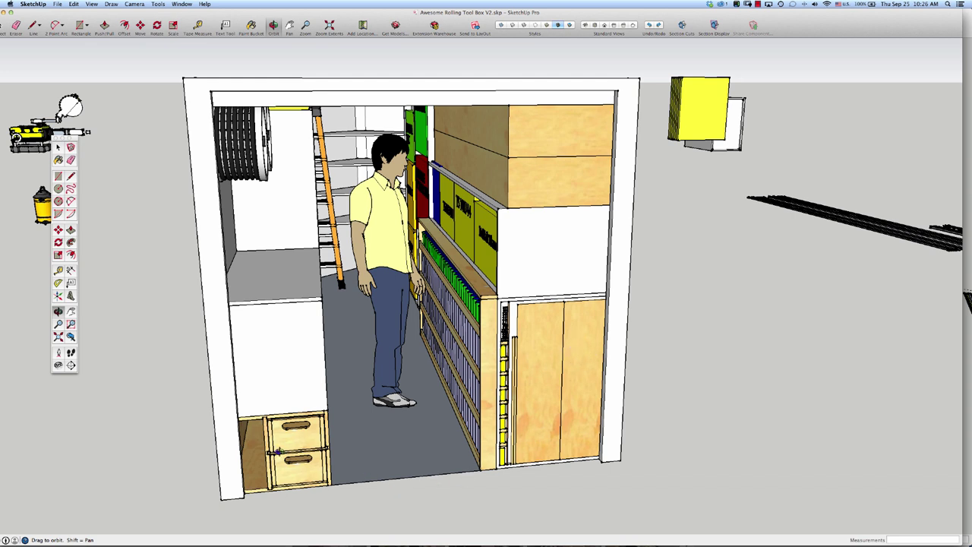
pyautogui.moveTo(295, 436); pyautogui.dragTo(199, 420)
# - Zoom in on the compressor panel, then zoom out to view the whole interior and yellow bins from above
pyautogui.scroll(3, 252, 326)
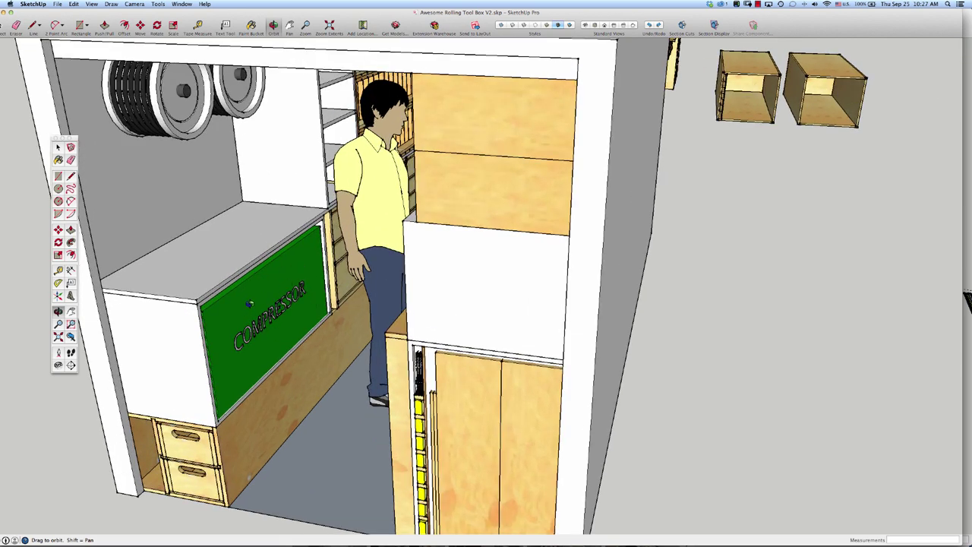
pyautogui.scroll(2, 249, 304)
pyautogui.moveTo(254, 311); pyautogui.dragTo(267, 312)
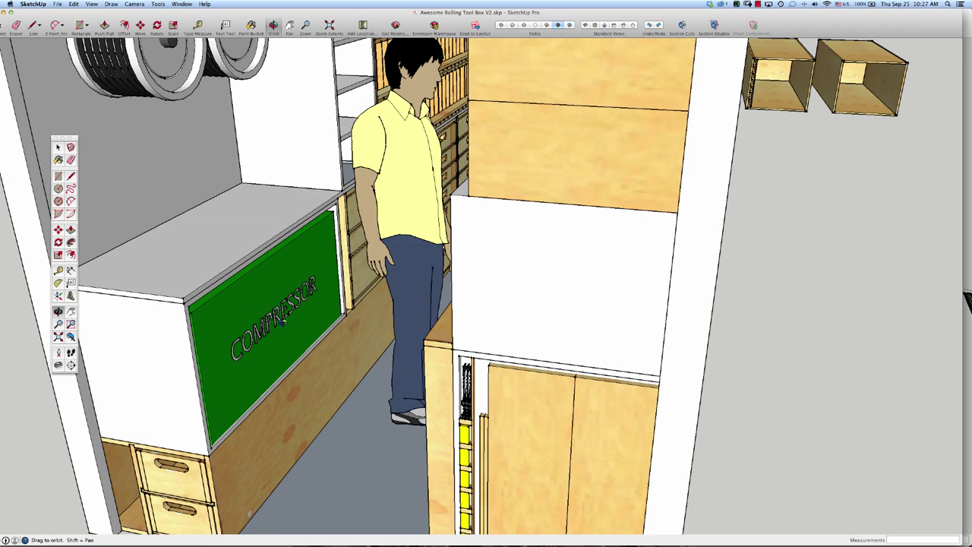
pyautogui.scroll(-3, 296, 308)
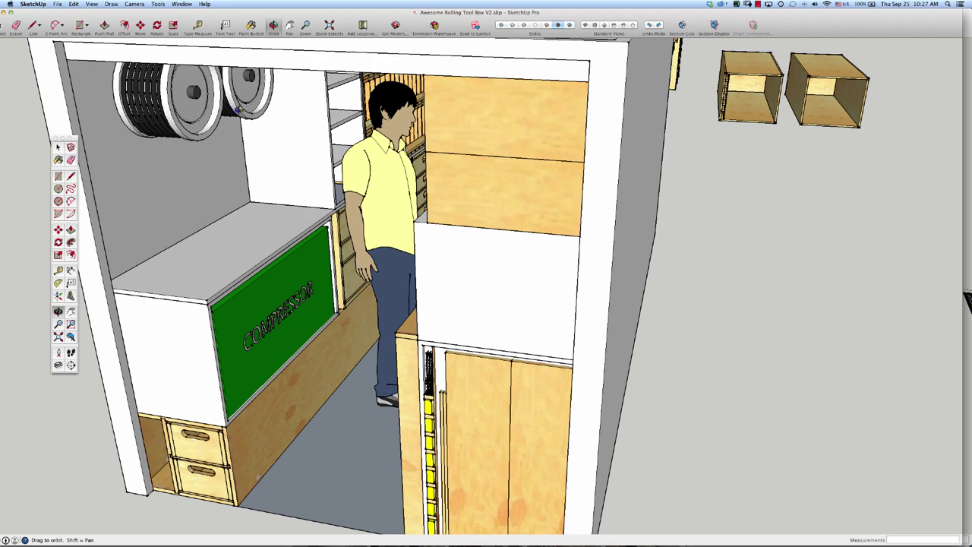
pyautogui.scroll(-4, 281, 219)
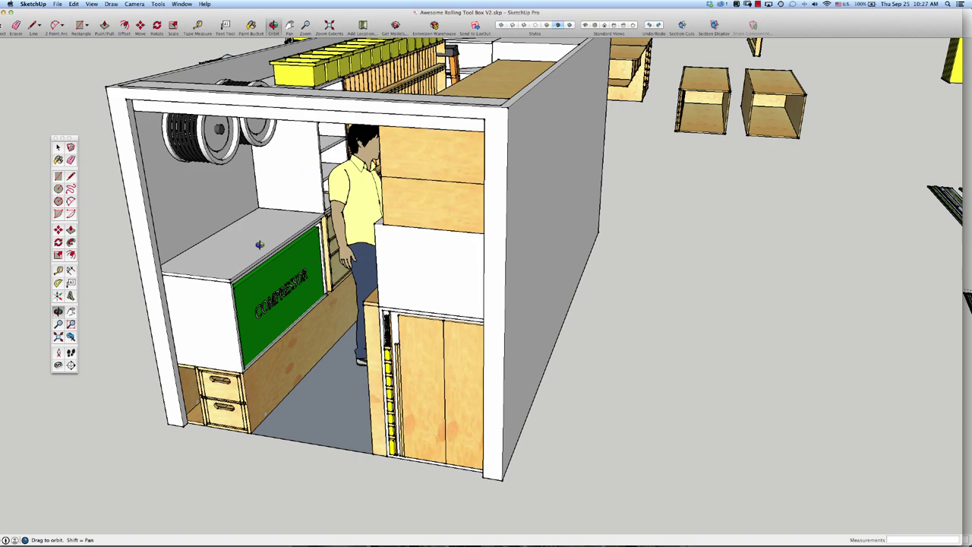
pyautogui.moveTo(251, 249); pyautogui.dragTo(294, 231)
# - Zoom into the top storage area, tilt the view, then pull back to show the whole trailer beside the rails
pyautogui.scroll(-3, 431, 164)
pyautogui.scroll(6, 442, 72)
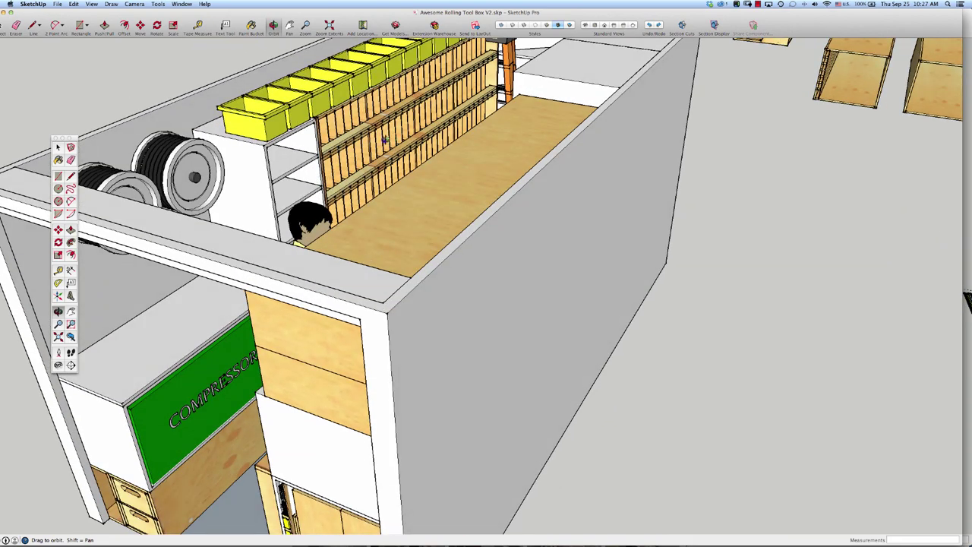
pyautogui.scroll(5, 380, 144)
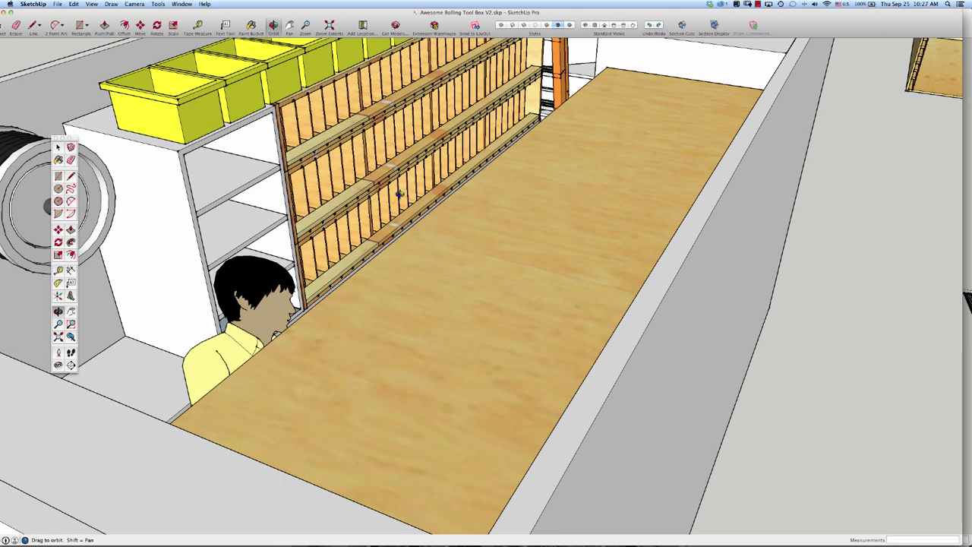
pyautogui.moveTo(407, 183); pyautogui.dragTo(400, 177)
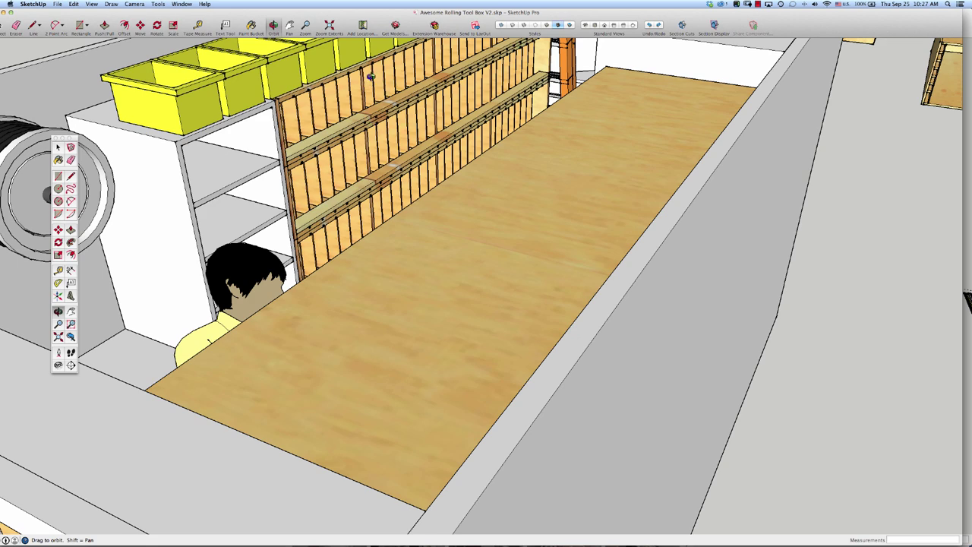
pyautogui.moveTo(405, 117)
pyautogui.mouseDown()
pyautogui.moveTo(425, 125)
pyautogui.moveTo(394, 117)
pyautogui.mouseUp()
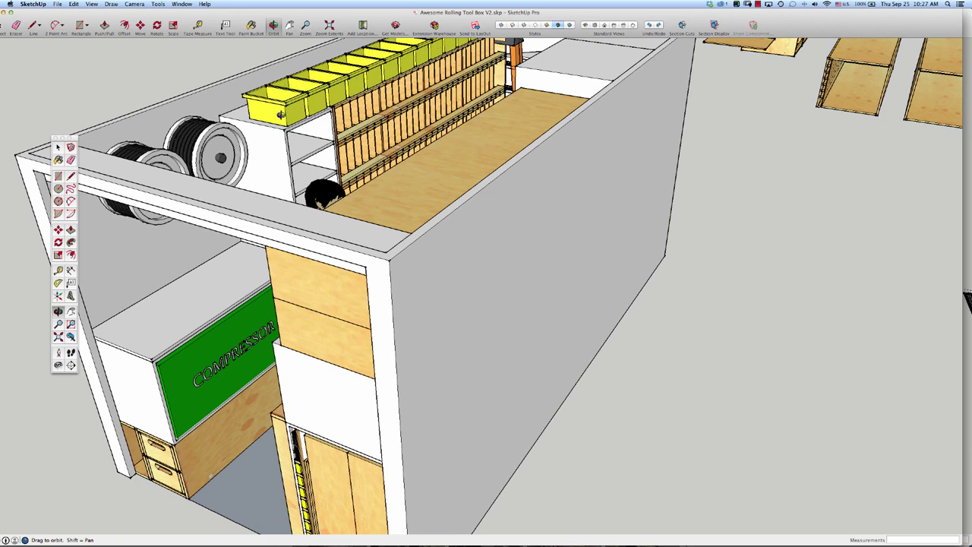
pyautogui.scroll(-5, 368, 104)
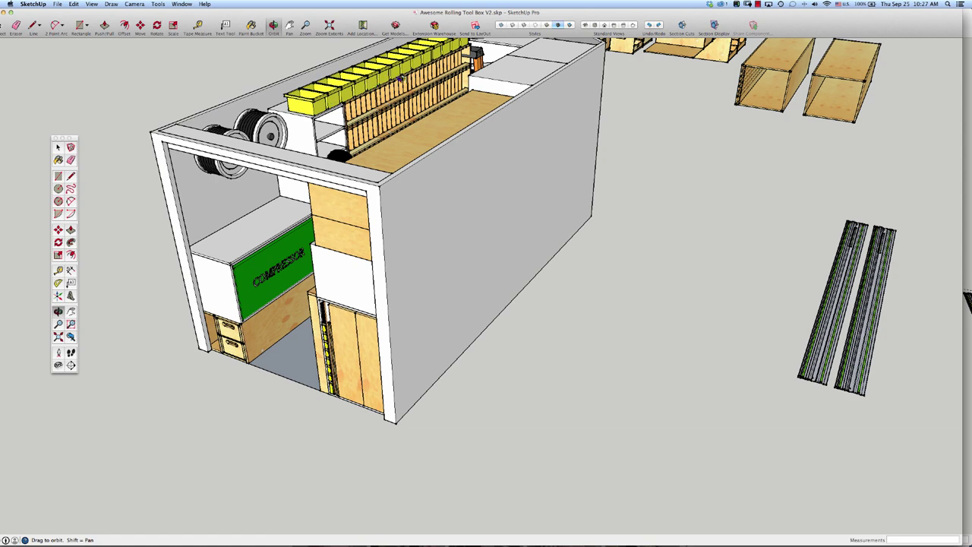
pyautogui.moveTo(366, 117); pyautogui.dragTo(373, 121)
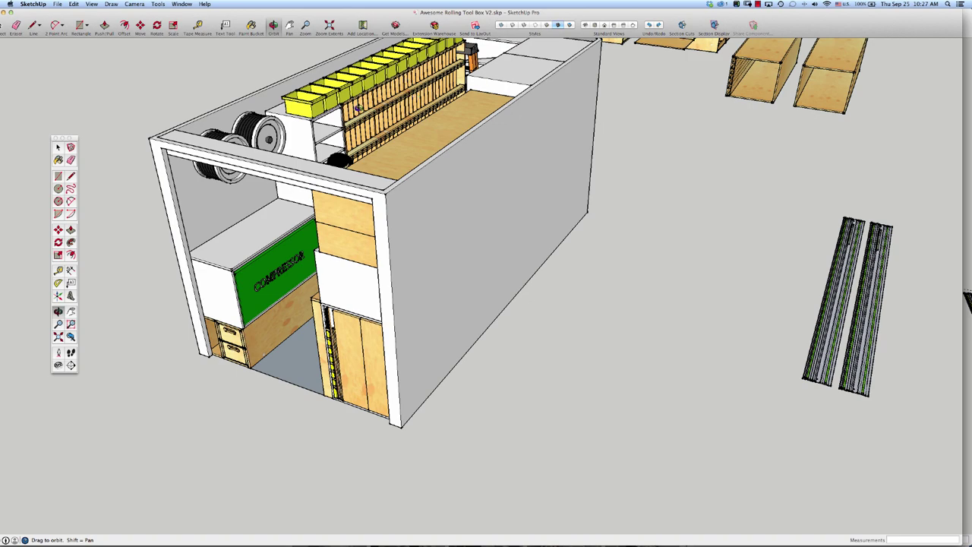
# - Turn the trailer to face the viewer, then look down along the plywood counter and drawer cabinets
pyautogui.moveTo(370, 116); pyautogui.dragTo(431, 128)
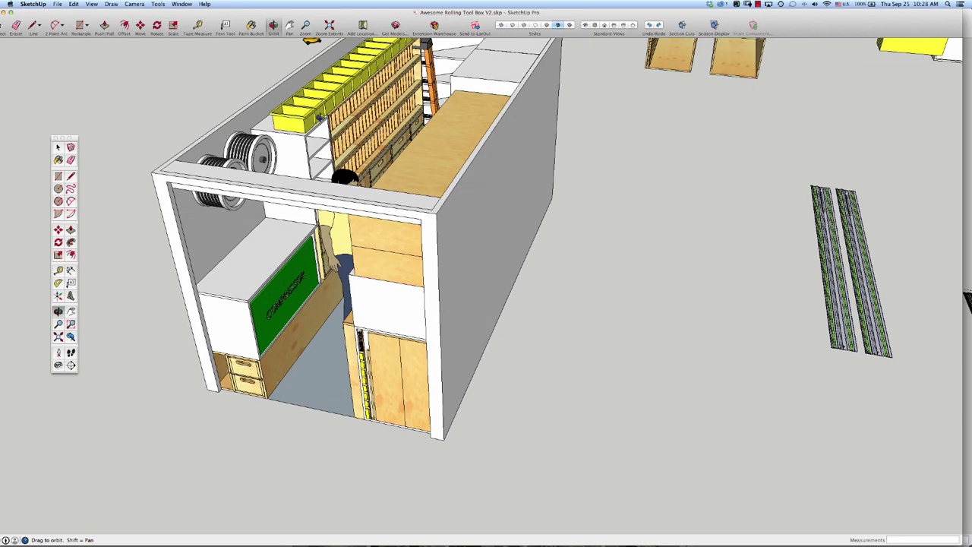
pyautogui.moveTo(343, 116); pyautogui.dragTo(529, 122)
pyautogui.scroll(5, 334, 113)
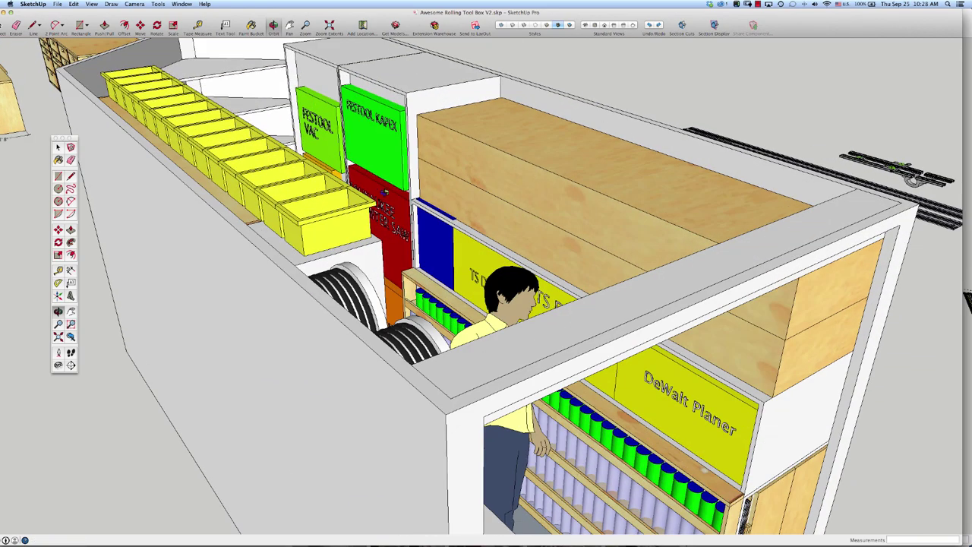
pyautogui.moveTo(384, 192); pyautogui.dragTo(339, 159)
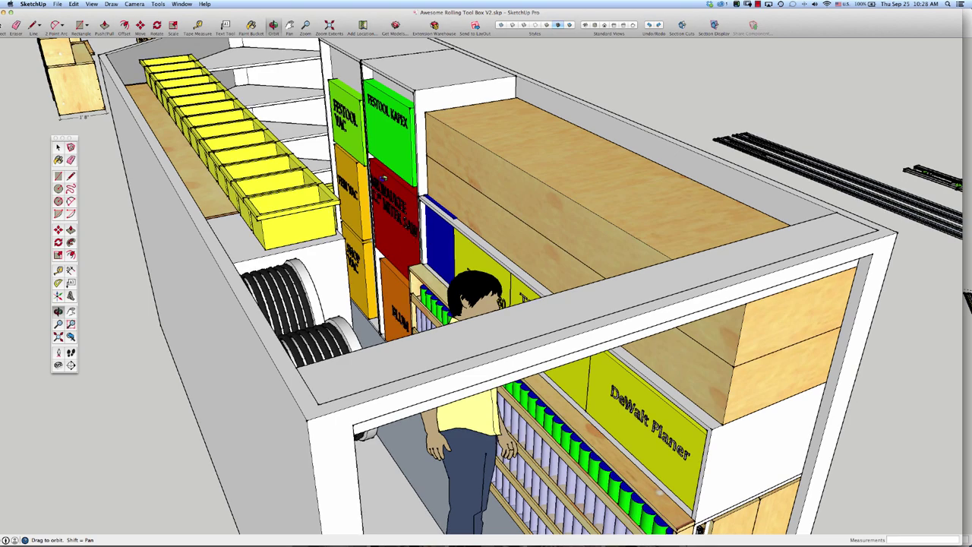
pyautogui.scroll(-4, 381, 217)
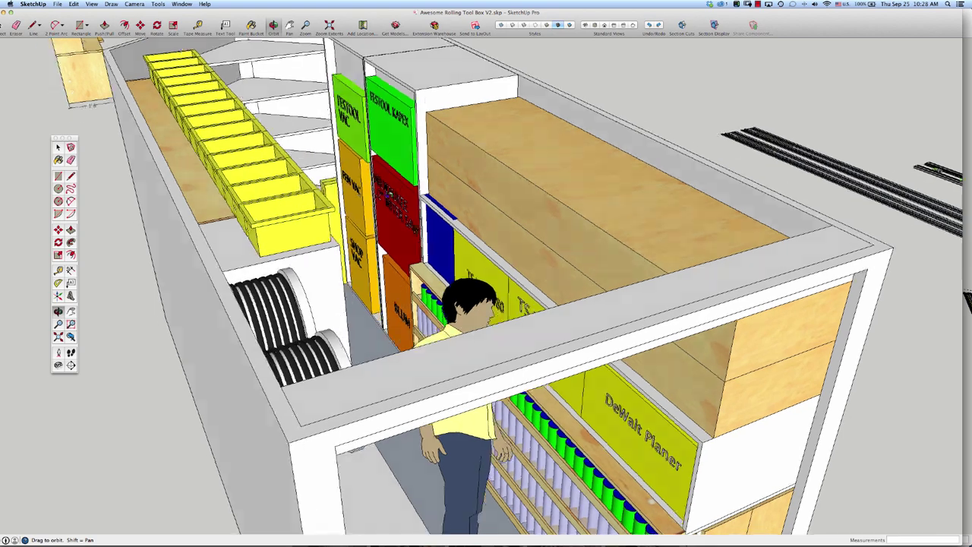
pyautogui.scroll(6, 381, 216)
pyautogui.moveTo(393, 191); pyautogui.dragTo(251, 336)
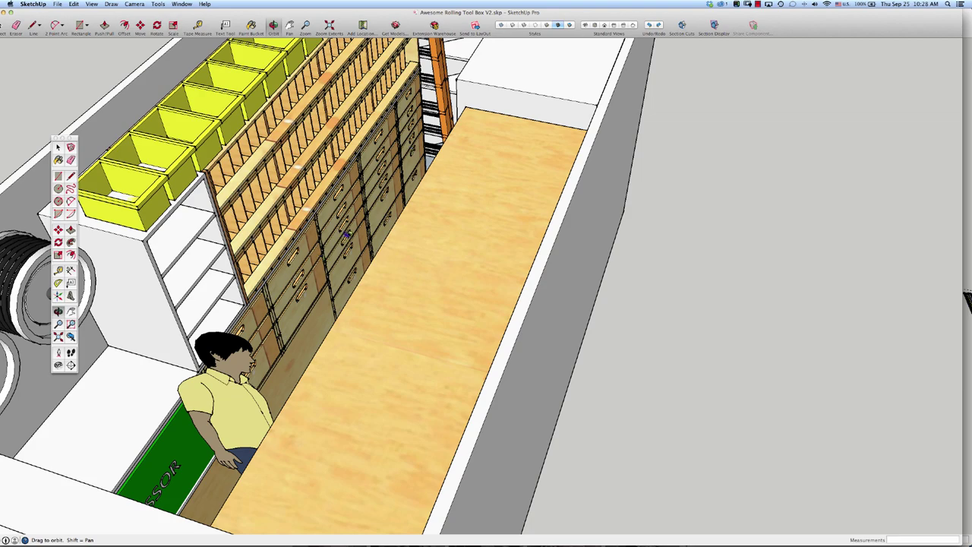
# - Swing the view past the drawer cabinets to the FESTOOL KAPEX, TS DWE7480 and TS DW744 cases
pyautogui.moveTo(345, 236); pyautogui.dragTo(494, 215)
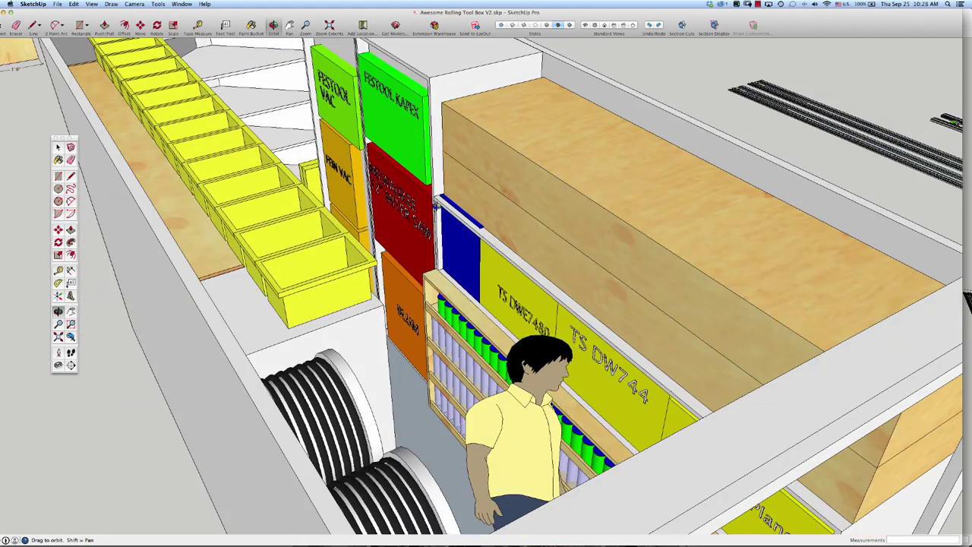
pyautogui.moveTo(437, 203); pyautogui.dragTo(419, 236)
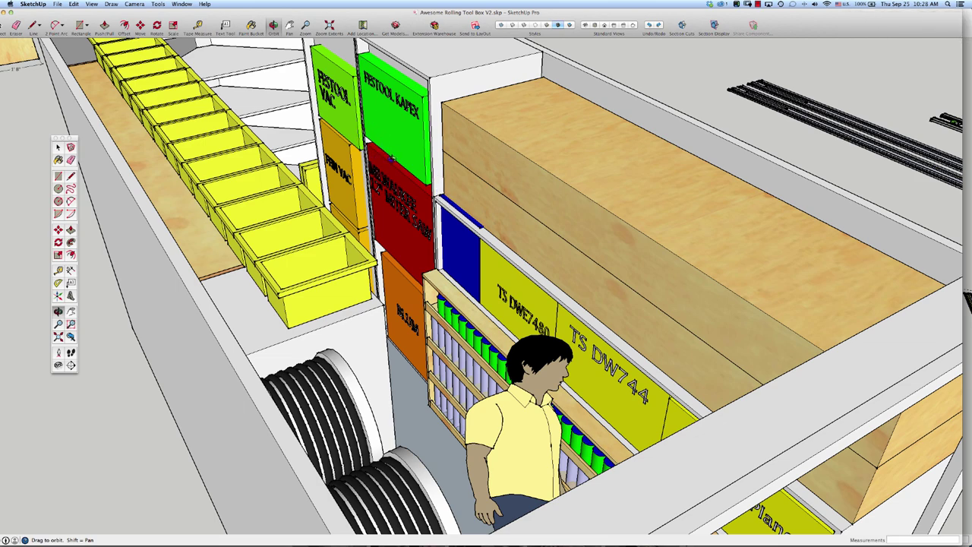
pyautogui.moveTo(407, 159); pyautogui.dragTo(449, 224)
# - Orbit across the labeled tool boxes and lengthwise through the trailer interior
pyautogui.moveTo(353, 215); pyautogui.dragTo(356, 215)
pyautogui.scroll(3, 356, 213)
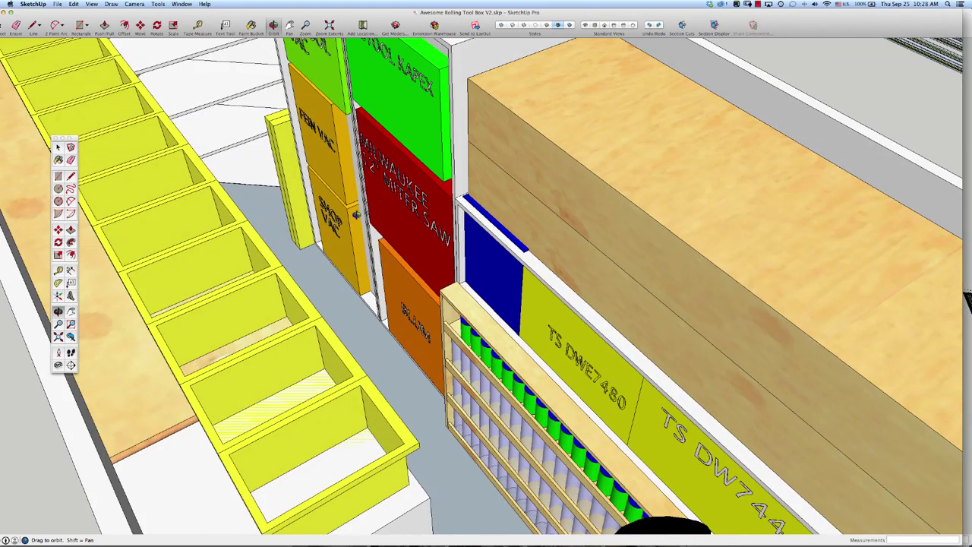
pyautogui.moveTo(399, 177); pyautogui.dragTo(408, 185)
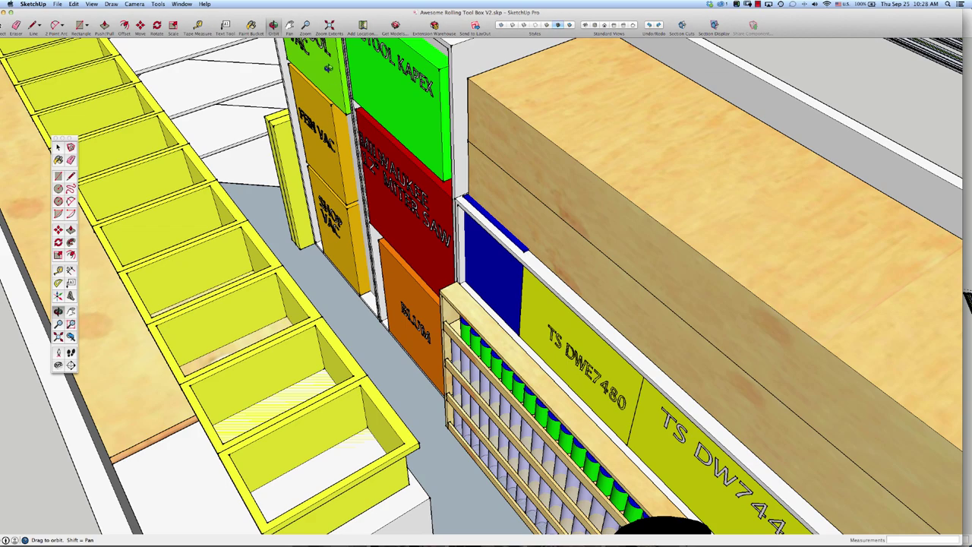
pyautogui.scroll(-10, 334, 110)
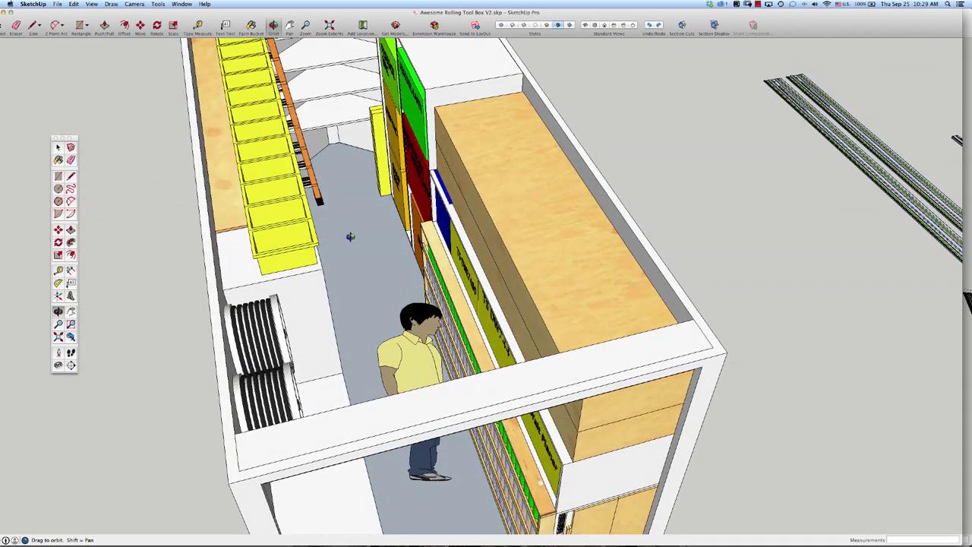
pyautogui.moveTo(350, 236); pyautogui.dragTo(372, 170)
pyautogui.moveTo(348, 215); pyautogui.dragTo(353, 217)
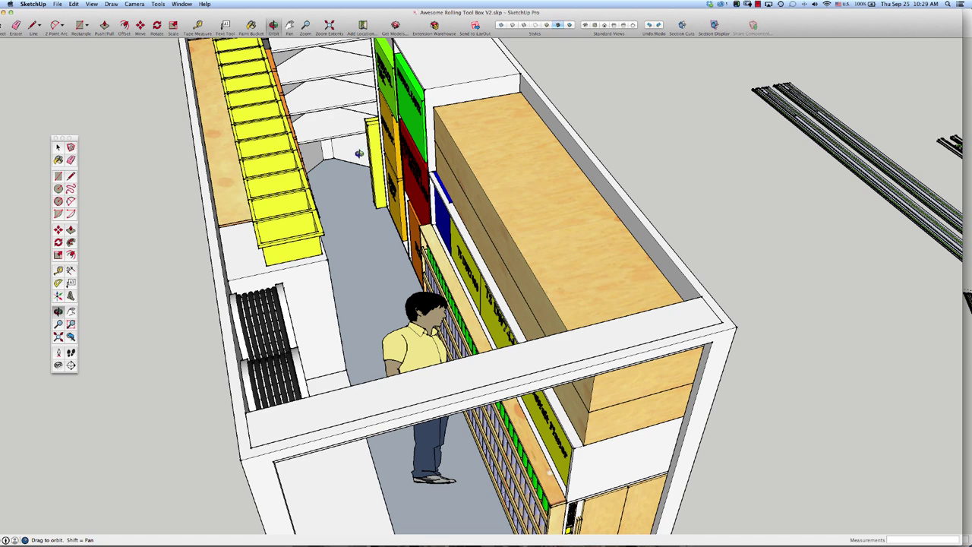
pyautogui.moveTo(360, 153); pyautogui.dragTo(435, 158)
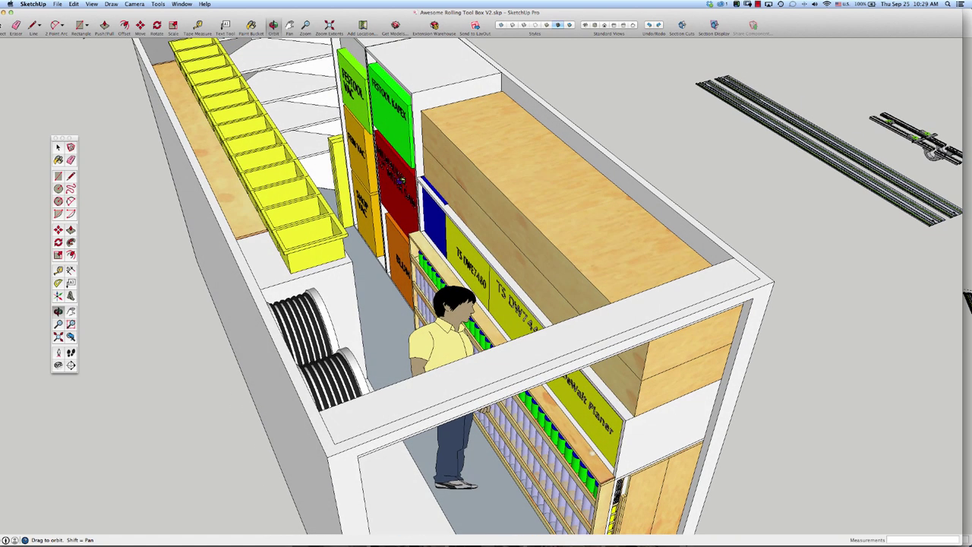
pyautogui.moveTo(399, 190); pyautogui.dragTo(372, 195)
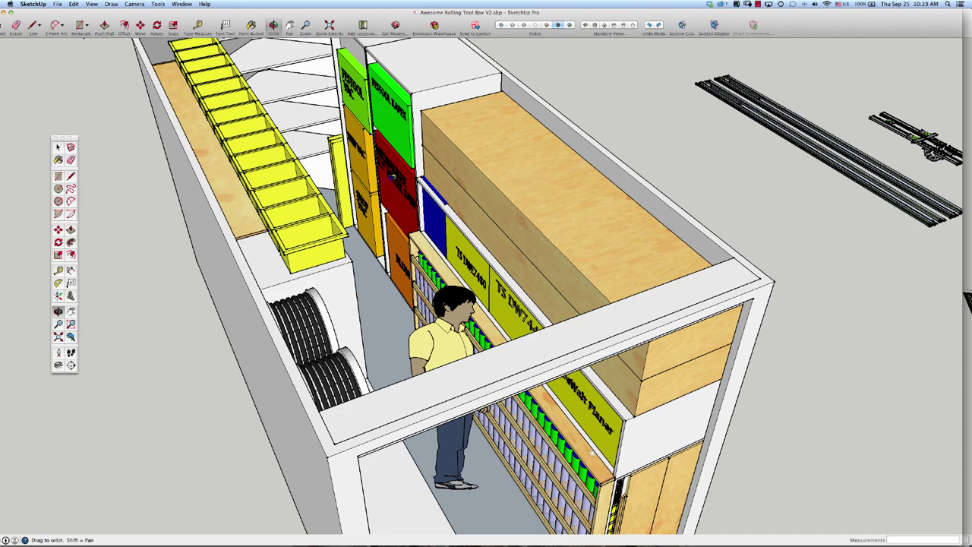
pyautogui.moveTo(394, 173); pyautogui.dragTo(421, 177)
# - Zoom into the BLUM panel and tube rack, then zoom back out to the whole trailer
pyautogui.moveTo(397, 251); pyautogui.dragTo(431, 235)
pyautogui.scroll(10, 393, 271)
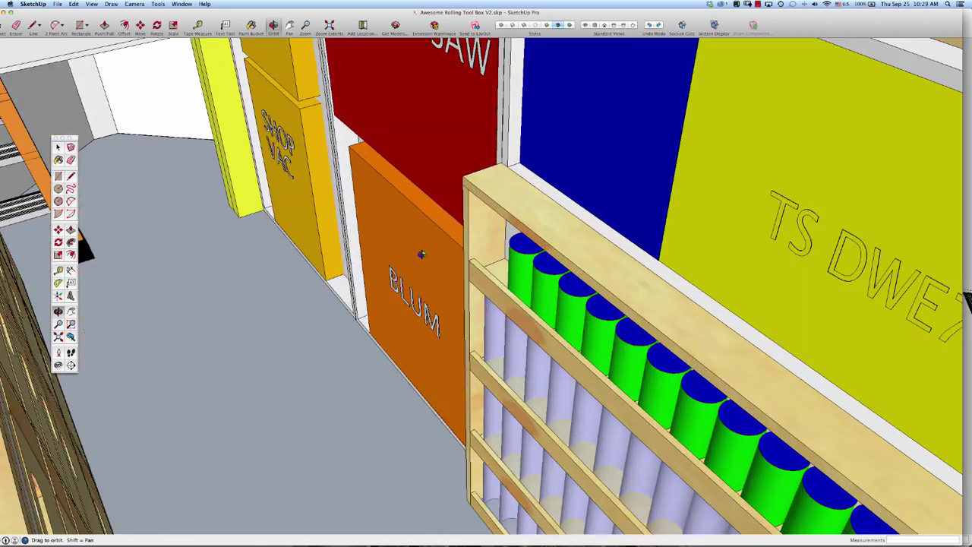
pyautogui.moveTo(422, 254); pyautogui.dragTo(380, 211)
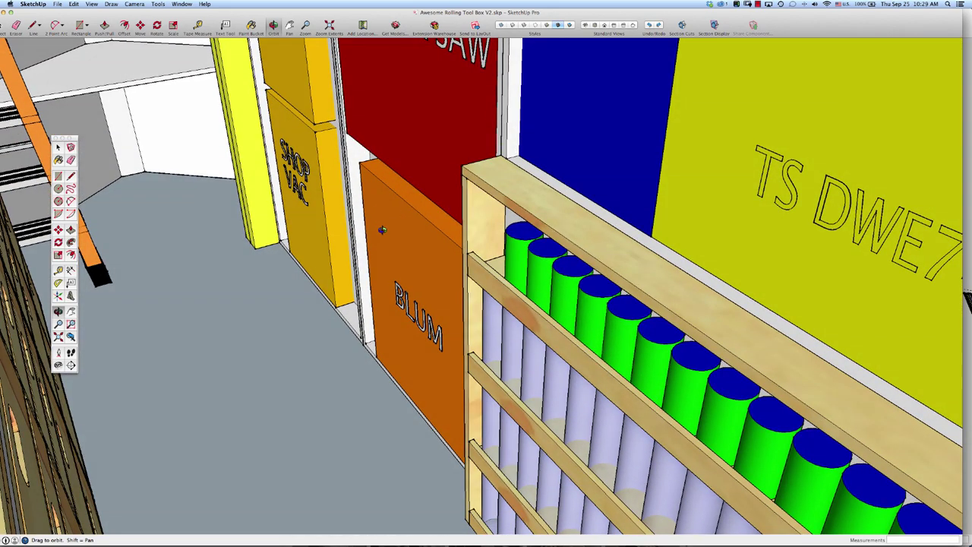
pyautogui.moveTo(418, 239); pyautogui.dragTo(423, 258)
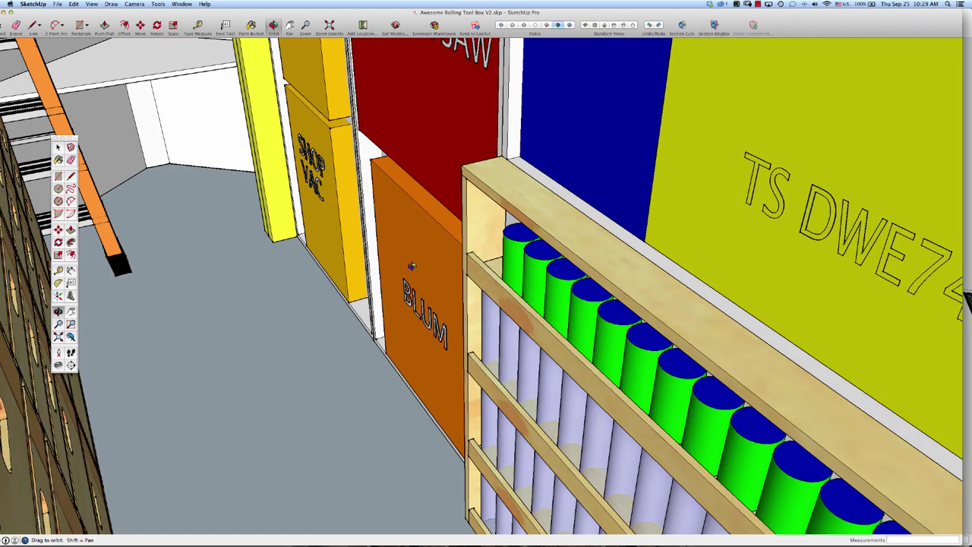
pyautogui.moveTo(424, 268); pyautogui.dragTo(363, 328)
pyautogui.scroll(-2, 353, 335)
# - Zoom and orbit down into the trailer interior for a close look at the shelves and table
pyautogui.scroll(-4, 394, 341)
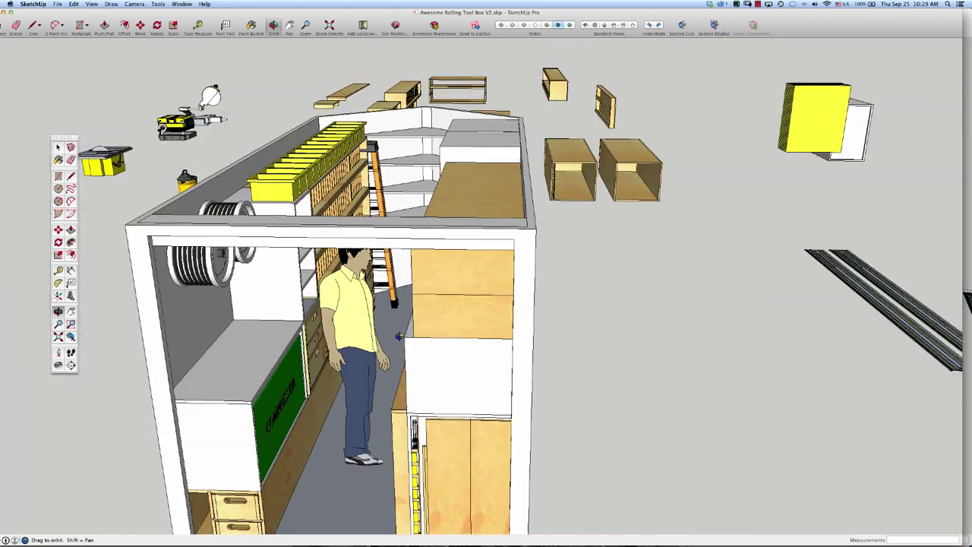
pyautogui.scroll(-3, 374, 394)
pyautogui.scroll(2, 338, 477)
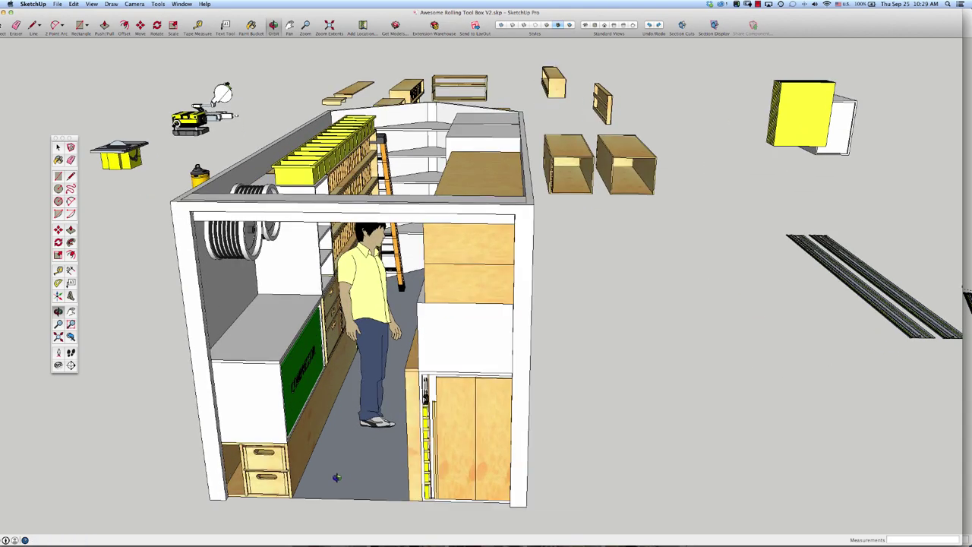
pyautogui.moveTo(389, 349); pyautogui.dragTo(412, 373)
pyautogui.scroll(2, 402, 311)
pyautogui.moveTo(430, 228); pyautogui.dragTo(369, 262)
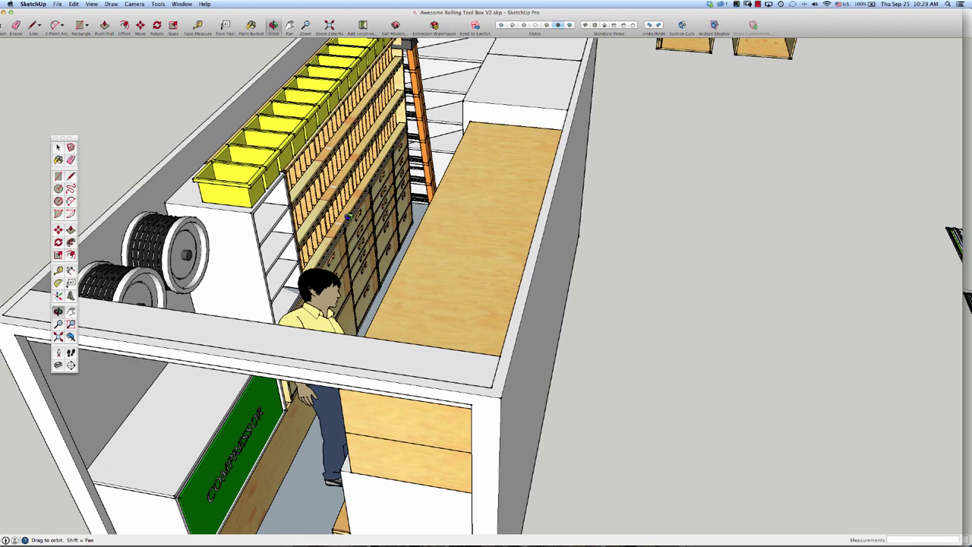
pyautogui.scroll(3, 346, 217)
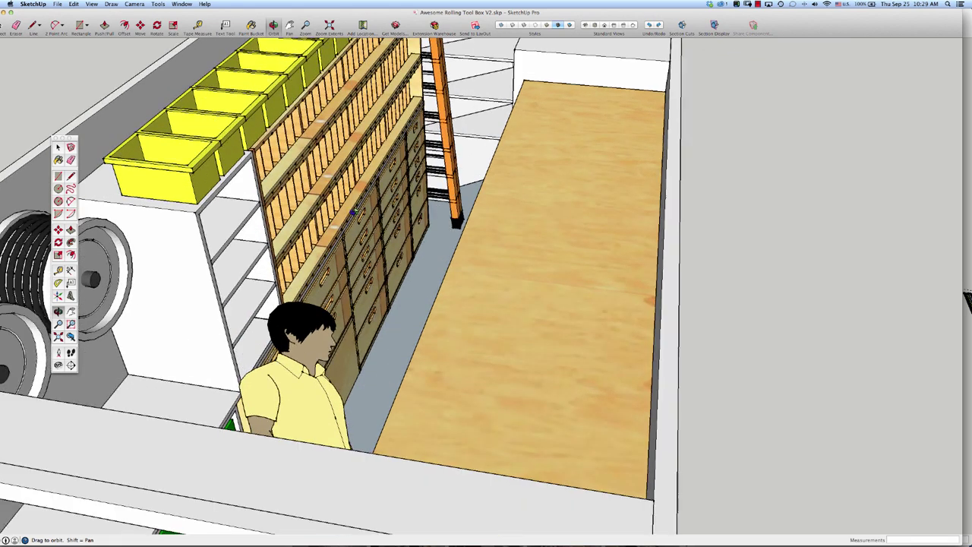
pyautogui.scroll(3, 353, 213)
pyautogui.moveTo(353, 214); pyautogui.dragTo(331, 206)
pyautogui.scroll(-5, 331, 207)
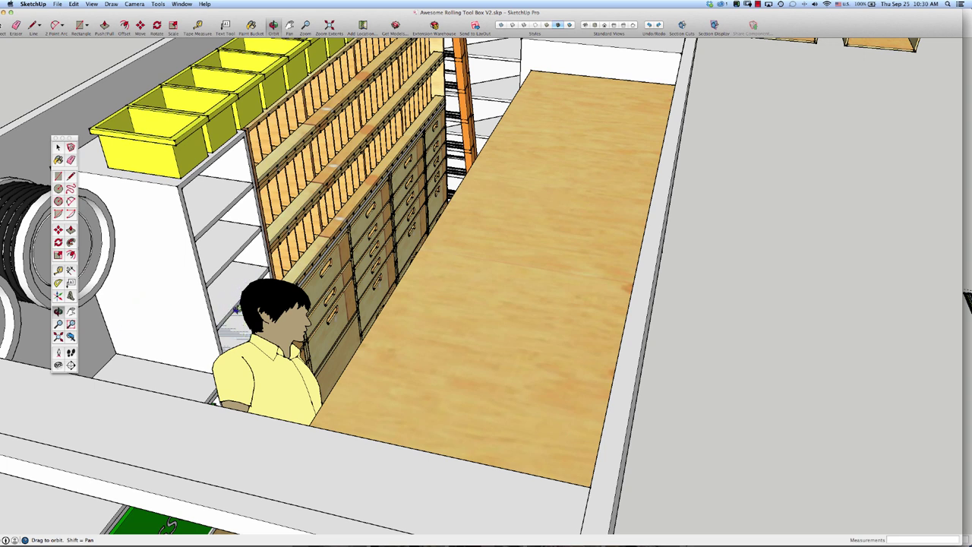
pyautogui.scroll(-5, 243, 257)
pyautogui.scroll(2, 296, 230)
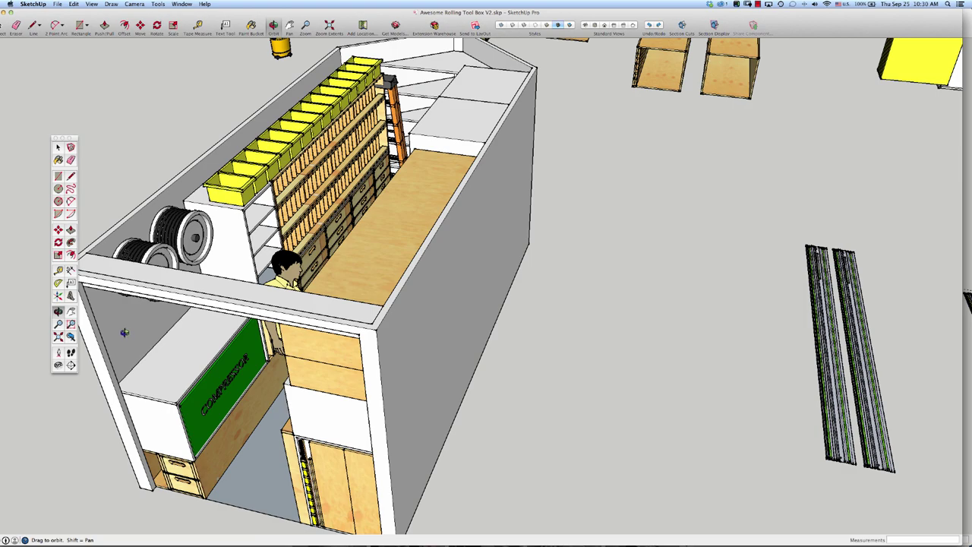
# - Swing around to a low outside side view showing the FESTOOL KAPEX case, then zoom out
pyautogui.moveTo(140, 350); pyautogui.dragTo(282, 103)
pyautogui.moveTo(291, 180)
pyautogui.mouseDown()
pyautogui.moveTo(336, 134)
pyautogui.moveTo(430, 151)
pyautogui.mouseUp()
pyautogui.moveTo(198, 161)
pyautogui.mouseDown()
pyautogui.moveTo(248, 155)
pyautogui.moveTo(149, 199)
pyautogui.moveTo(599, 80)
pyautogui.moveTo(369, 386)
pyautogui.moveTo(631, 380)
pyautogui.moveTo(679, 263)
pyautogui.moveTo(761, 408)
pyautogui.moveTo(697, 385)
pyautogui.mouseUp()
pyautogui.scroll(-5, 205, 160)
# - Orbit the trailer to show both sides and the left-side cases, then zoom far out over the model
pyautogui.scroll(5, 718, 328)
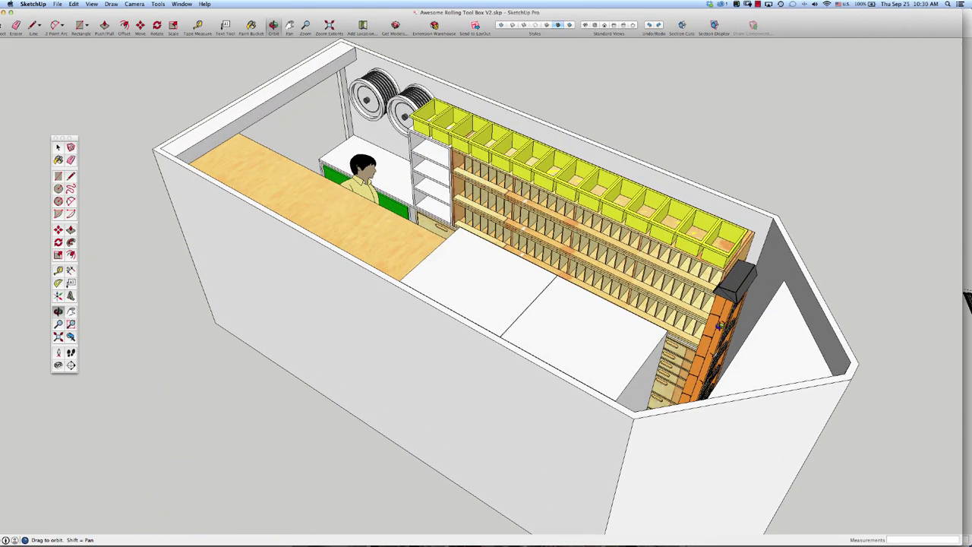
pyautogui.moveTo(687, 322); pyautogui.dragTo(580, 367)
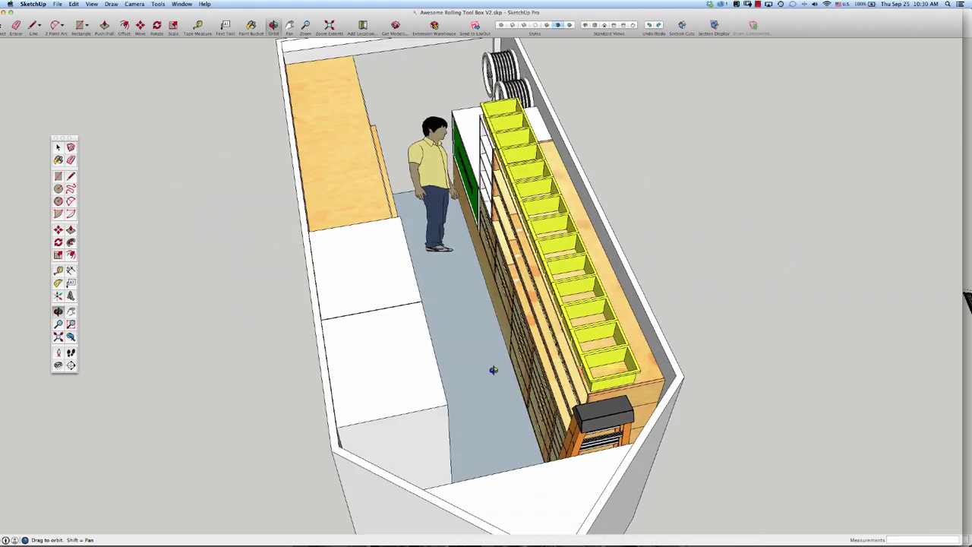
pyautogui.moveTo(494, 369); pyautogui.dragTo(338, 377)
pyautogui.moveTo(376, 408); pyautogui.dragTo(388, 406)
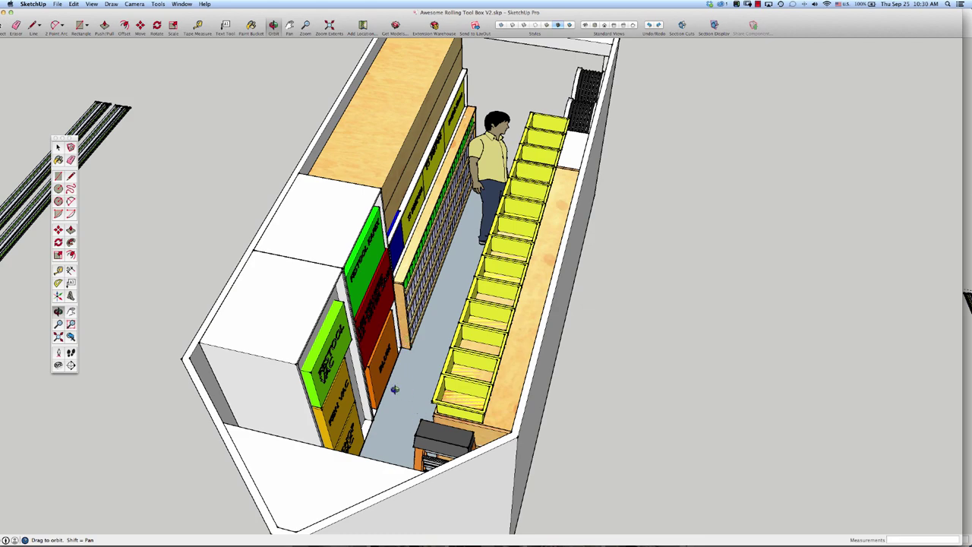
pyautogui.moveTo(379, 390); pyautogui.dragTo(279, 402)
pyautogui.moveTo(314, 351); pyautogui.dragTo(309, 239)
pyautogui.scroll(-10, 317, 226)
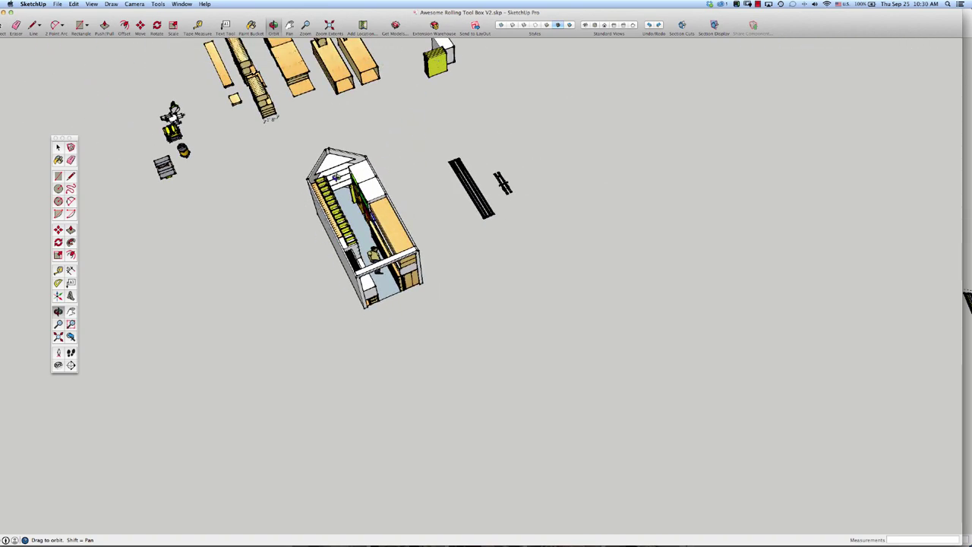
# - Zoom into the trailer interior and rotate it to bring the vacuum into view
pyautogui.scroll(3, 335, 177)
pyautogui.scroll(5, 335, 178)
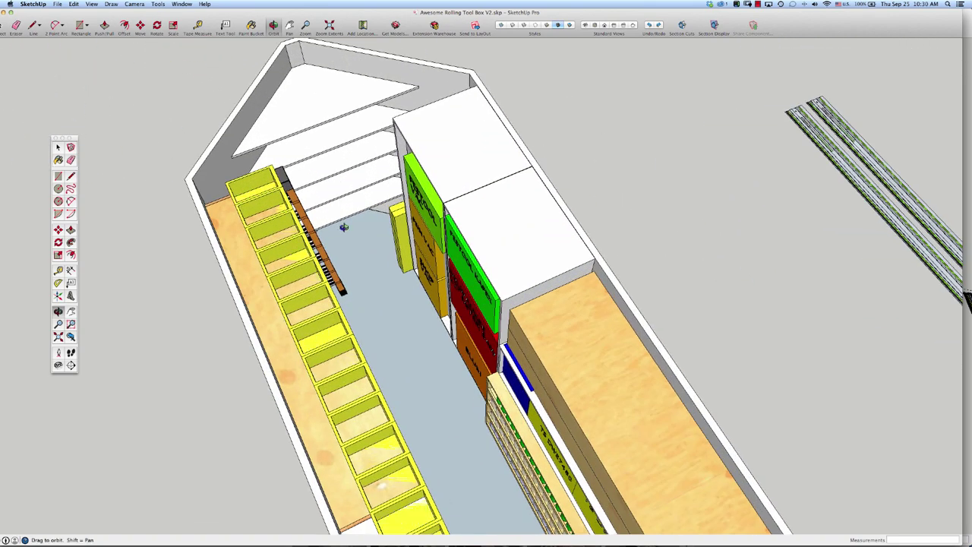
pyautogui.moveTo(336, 203); pyautogui.dragTo(371, 230)
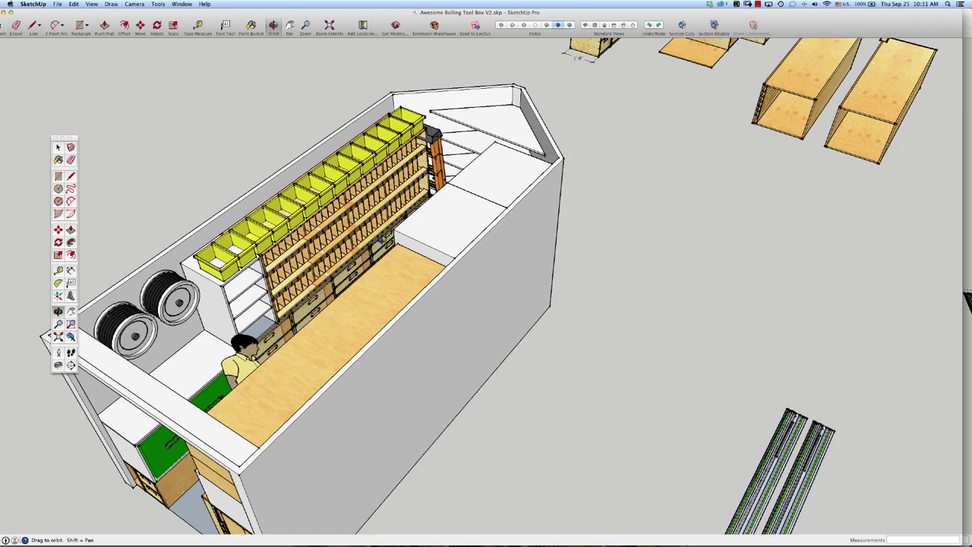
pyautogui.moveTo(403, 255); pyautogui.dragTo(457, 268)
pyautogui.moveTo(374, 330); pyautogui.dragTo(354, 325)
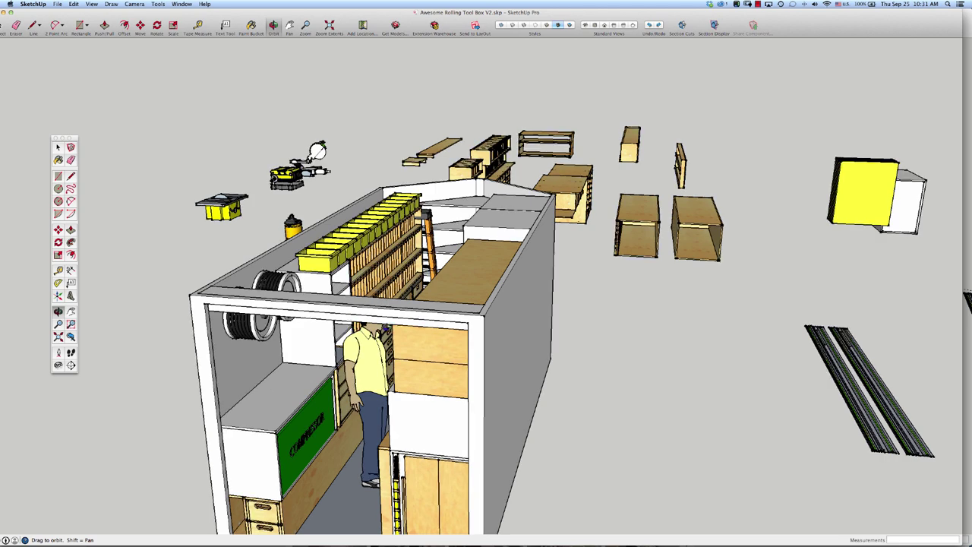
# - View the trailer lengthwise, from the side and from above, then switch to Safari's YouTube channel page
pyautogui.moveTo(407, 306); pyautogui.dragTo(509, 309)
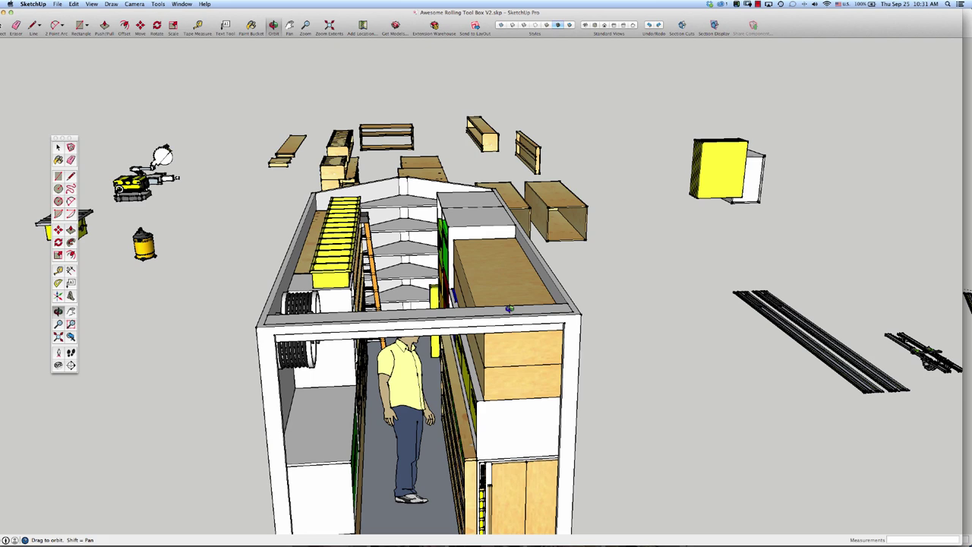
pyautogui.moveTo(508, 308)
pyautogui.mouseDown()
pyautogui.moveTo(442, 301)
pyautogui.moveTo(403, 357)
pyautogui.moveTo(356, 392)
pyautogui.moveTo(455, 326)
pyautogui.moveTo(493, 319)
pyautogui.mouseUp()
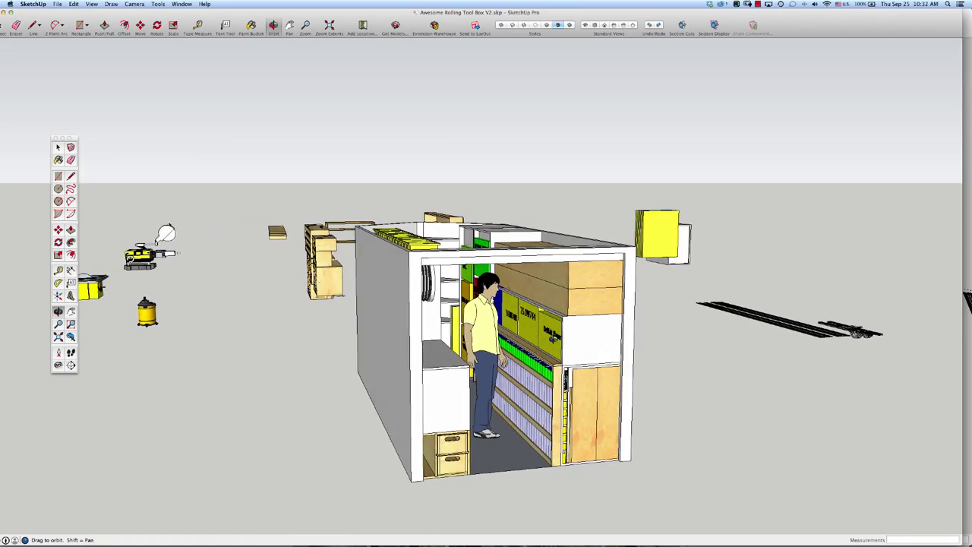
pyautogui.moveTo(552, 338); pyautogui.dragTo(505, 269)
pyautogui.moveTo(408, 374); pyautogui.dragTo(410, 375)
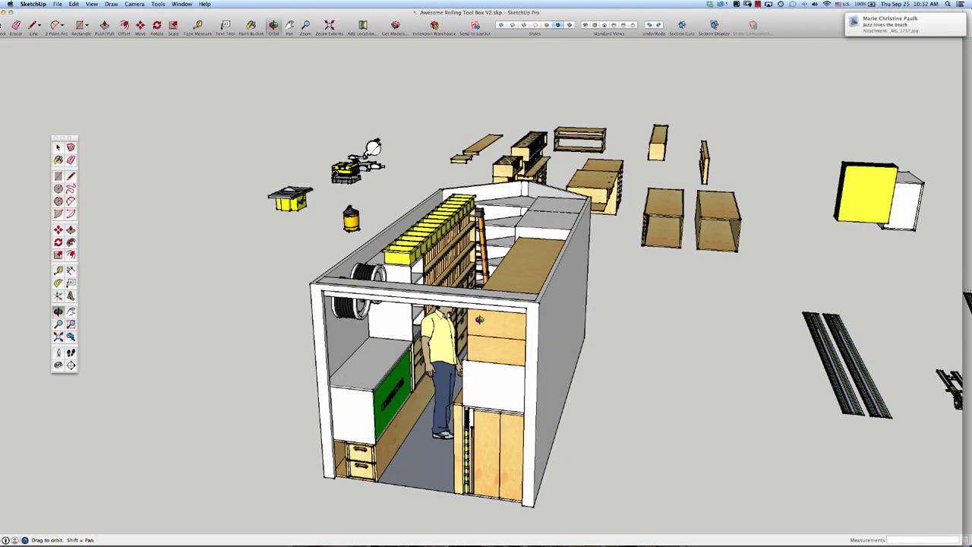
pyautogui.moveTo(481, 319); pyautogui.dragTo(611, 332)
pyautogui.moveTo(458, 286); pyautogui.dragTo(481, 275)
pyautogui.press('super+Tab')
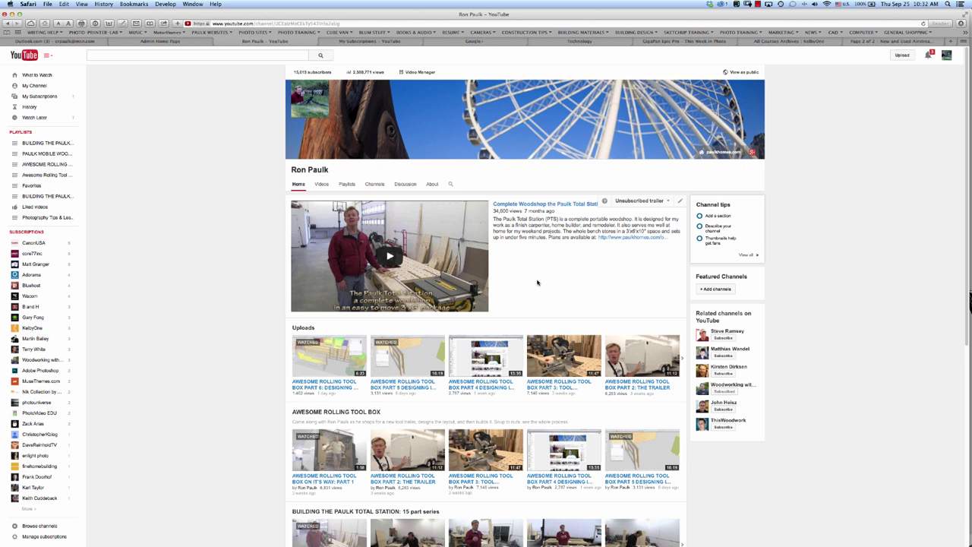
pyautogui.scroll(-1, 537, 283)
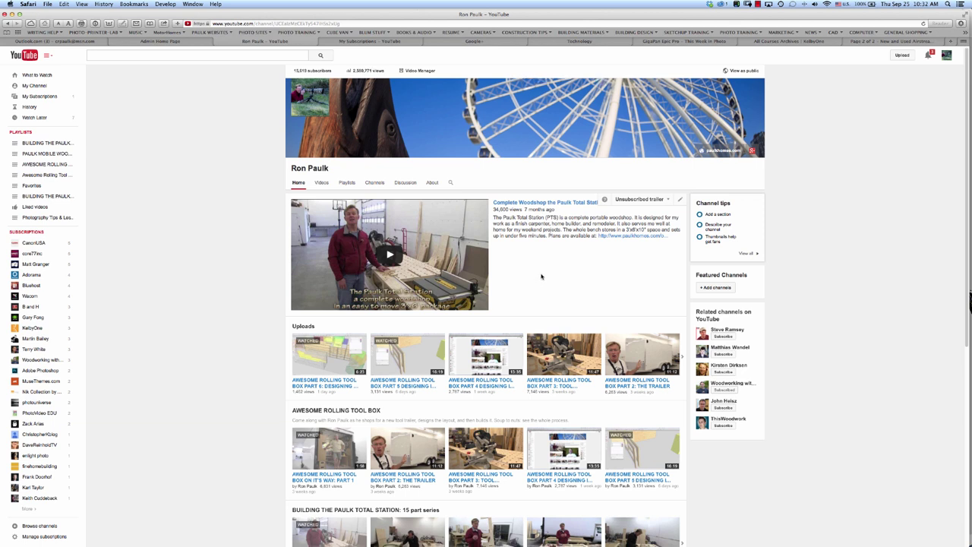